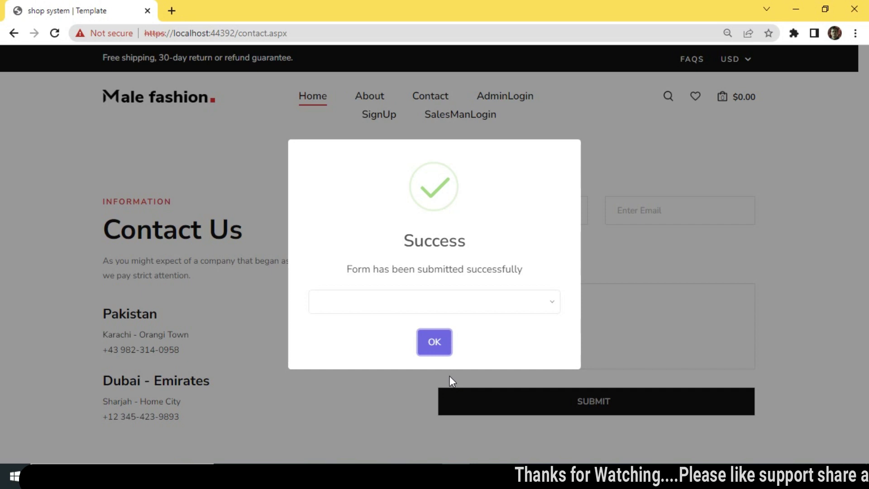
Step: Dismiss the Success confirmation for the submitted Contact Us message
{"action": "left_click", "coordinate": [436, 344]}
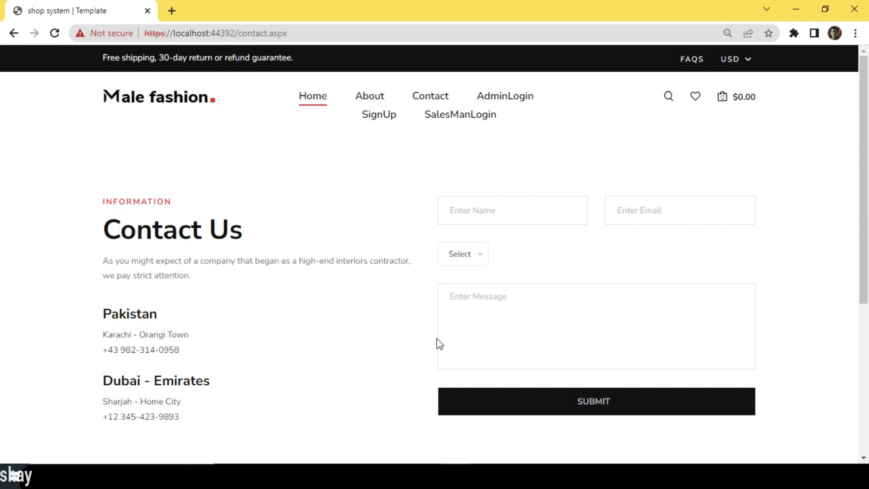
{"action": "left_click", "coordinate": [482, 263]}
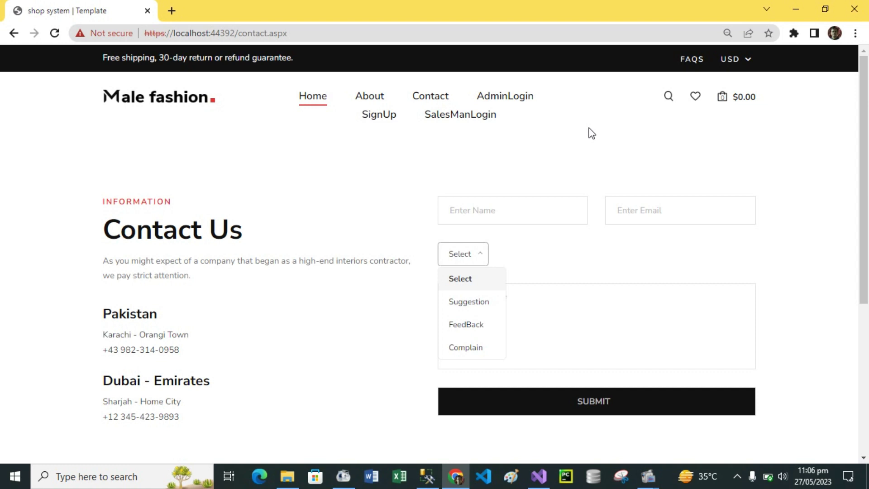
{"action": "left_click", "coordinate": [592, 134]}
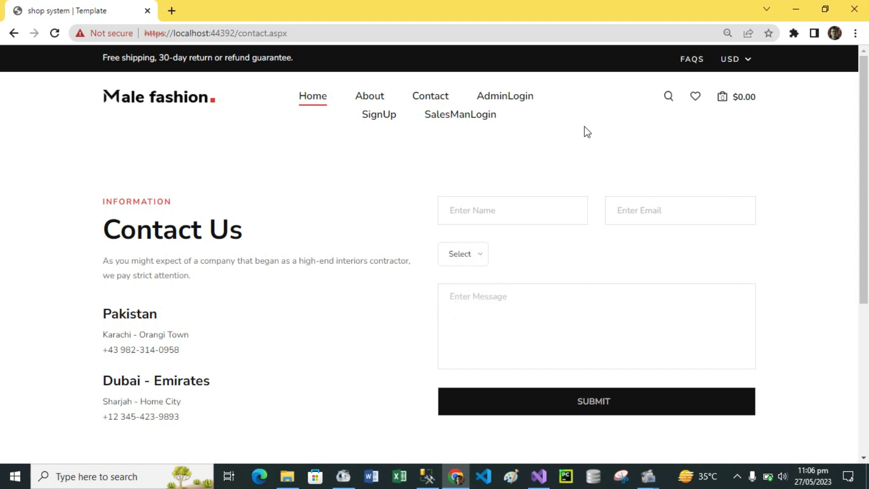
Step: On the Admin Login page, enter the admin user name and try submitting with an empty password
{"action": "left_click", "coordinate": [506, 100]}
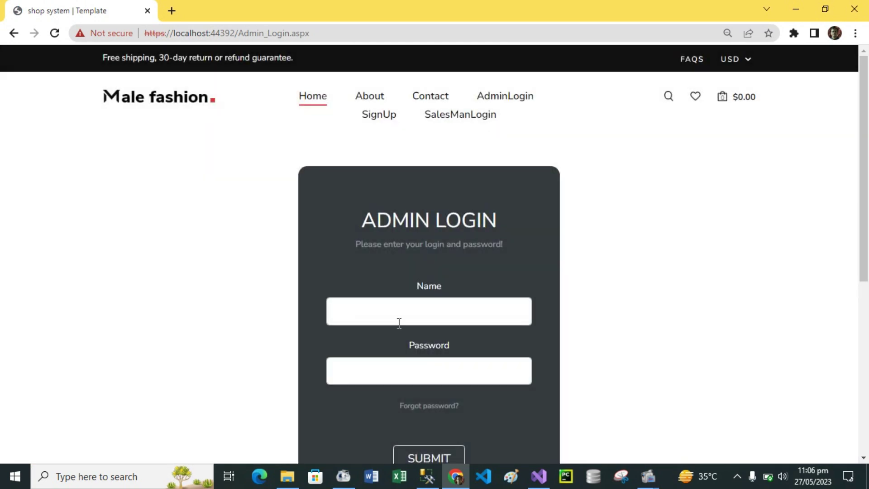
{"action": "left_click", "coordinate": [399, 317]}
{"action": "type", "text": "saif"}
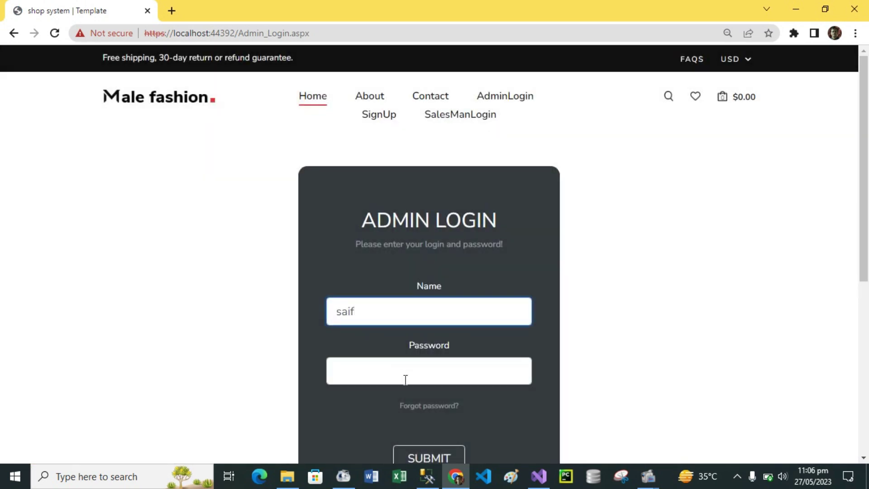
{"action": "left_click", "coordinate": [408, 381]}
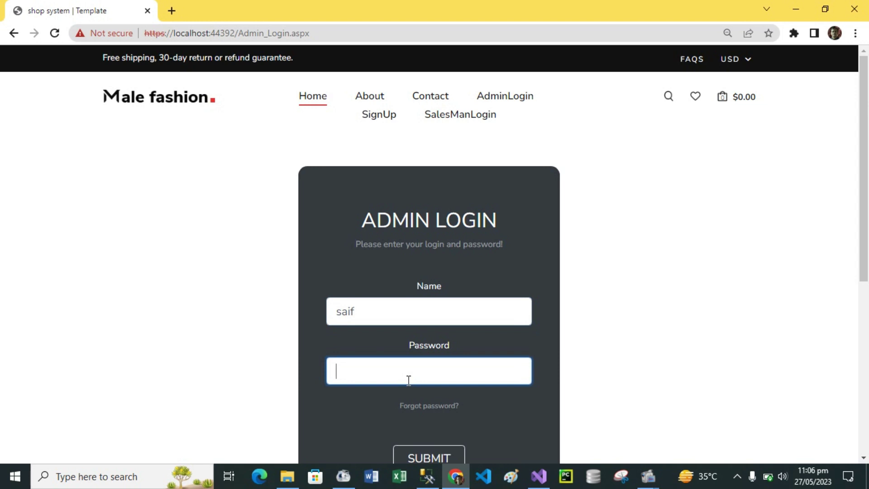
{"action": "left_click", "coordinate": [429, 459]}
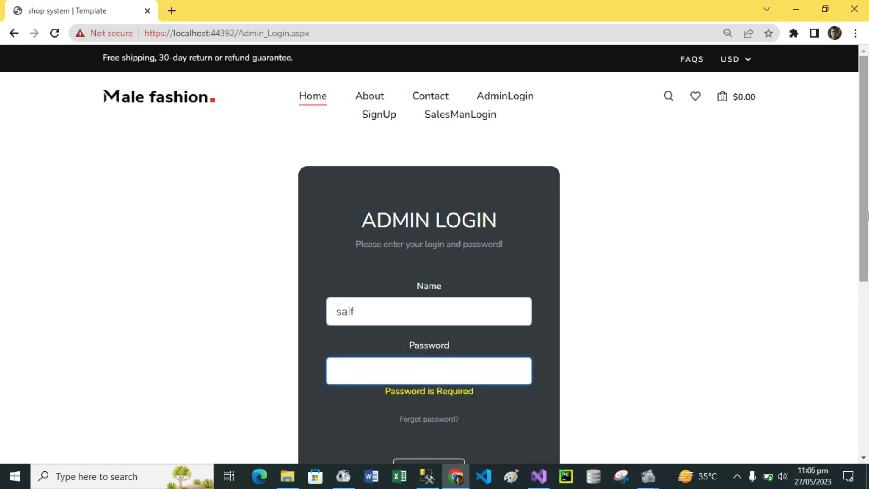
Step: Type a shortened admin password, submit it, and dismiss the incorrect-login error
{"action": "left_click_drag", "start_coordinate": [868, 216], "coordinate": [868, 235]}
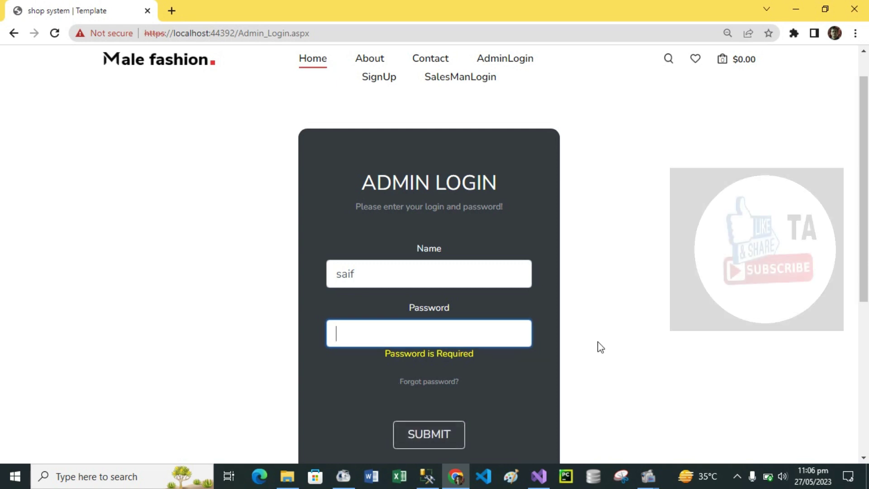
{"action": "type", "text": "12345"}
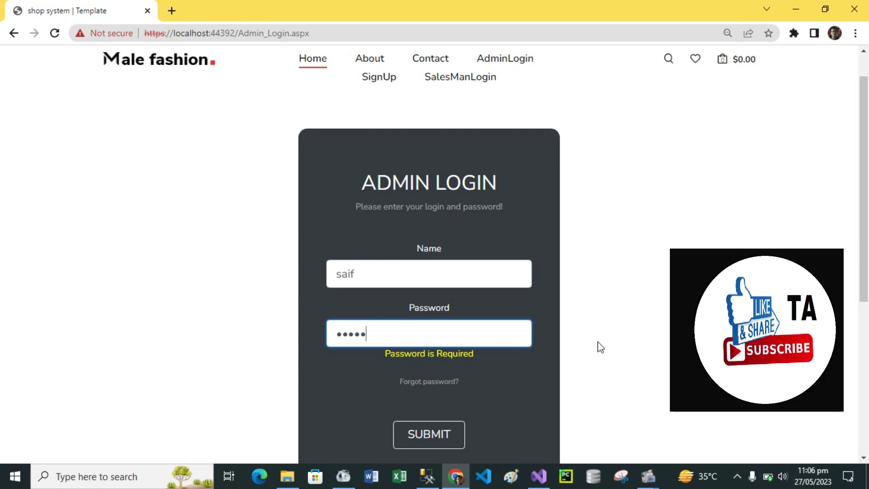
{"action": "type", "text": "67"}
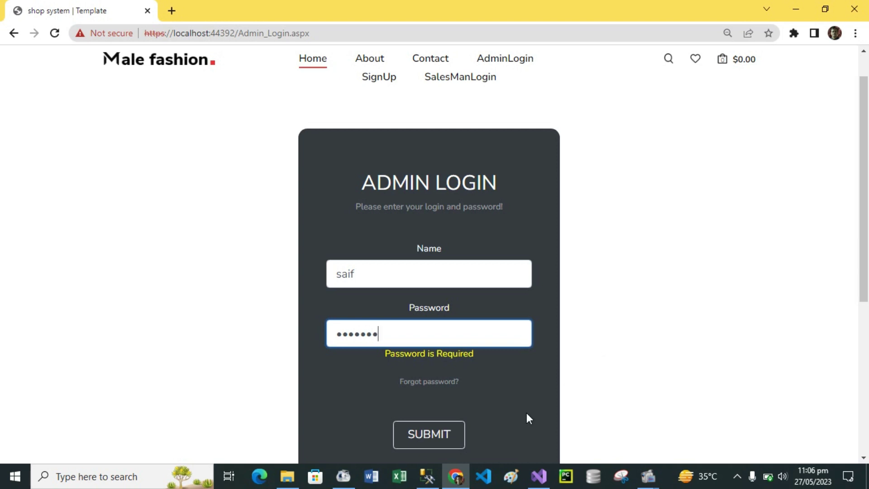
{"action": "key", "text": "BackSpace"}
{"action": "key", "text": "BackSpace"}
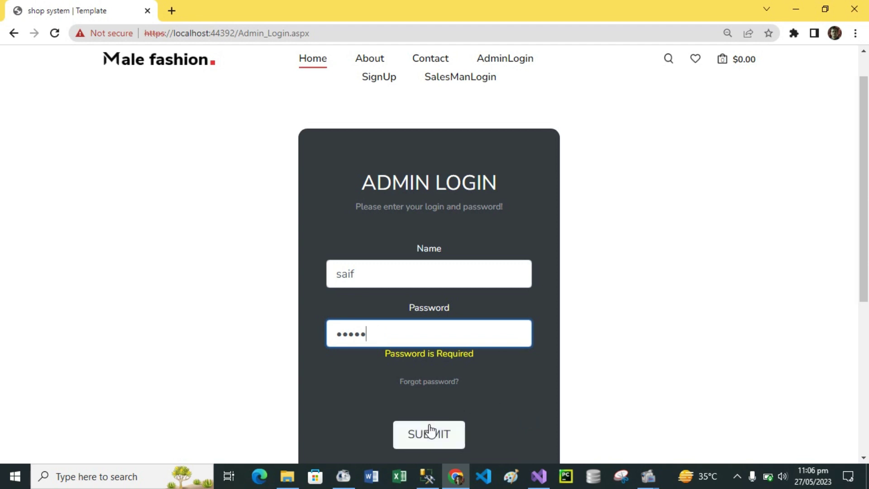
{"action": "left_click", "coordinate": [434, 433]}
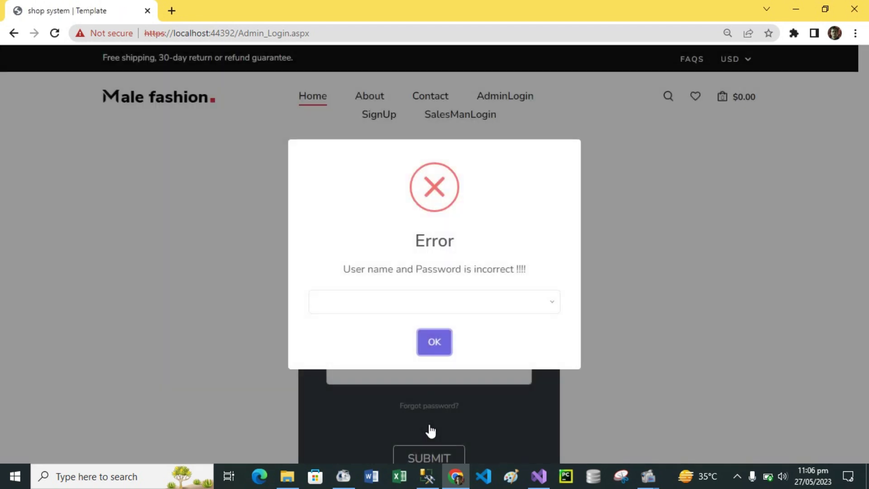
{"action": "left_click", "coordinate": [436, 342]}
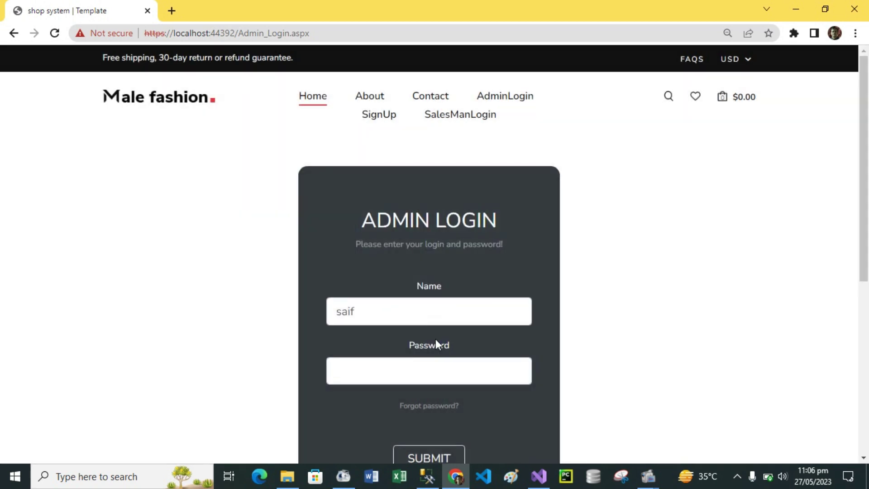
Step: Retype the full admin password and submit the login again
{"action": "left_click", "coordinate": [370, 376]}
{"action": "type", "text": "1234"}
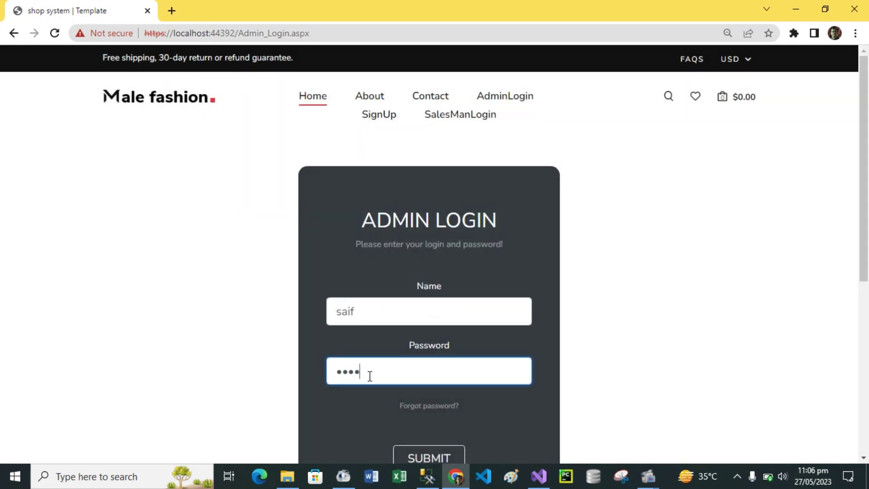
{"action": "type", "text": "567"}
{"action": "left_click_drag", "start_coordinate": [867, 221], "coordinate": [867, 283]}
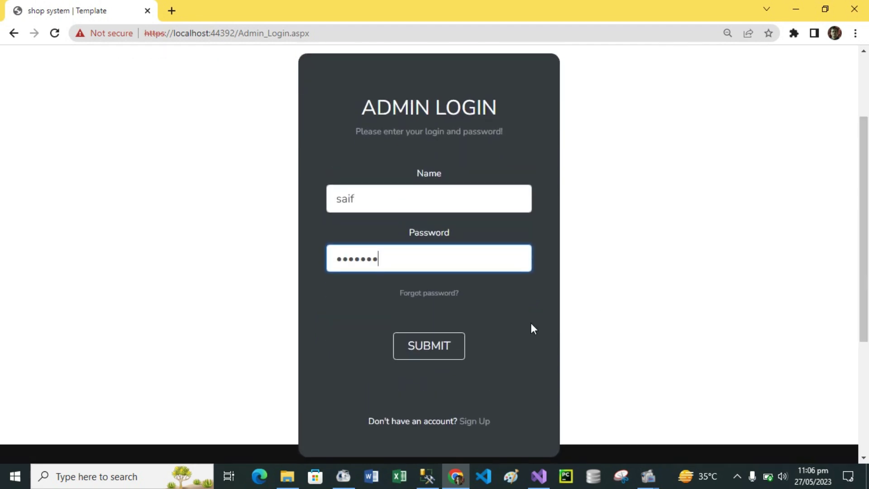
{"action": "left_click", "coordinate": [435, 350]}
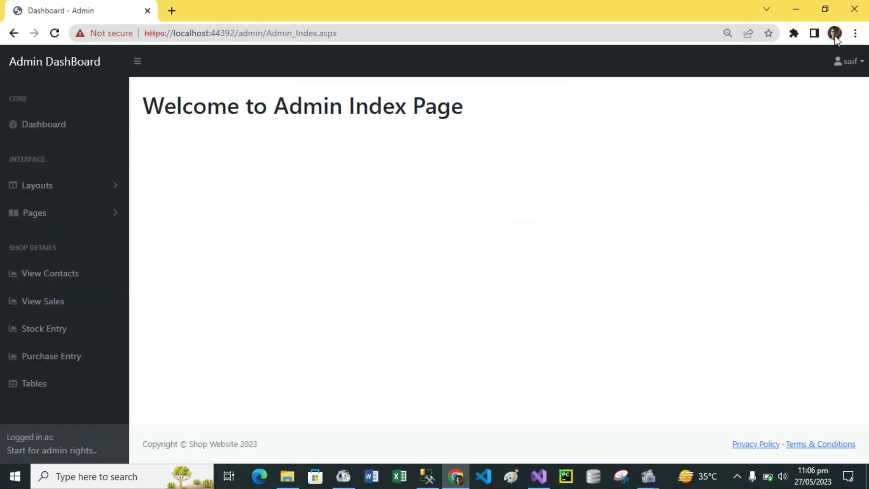
{"action": "left_click", "coordinate": [862, 63]}
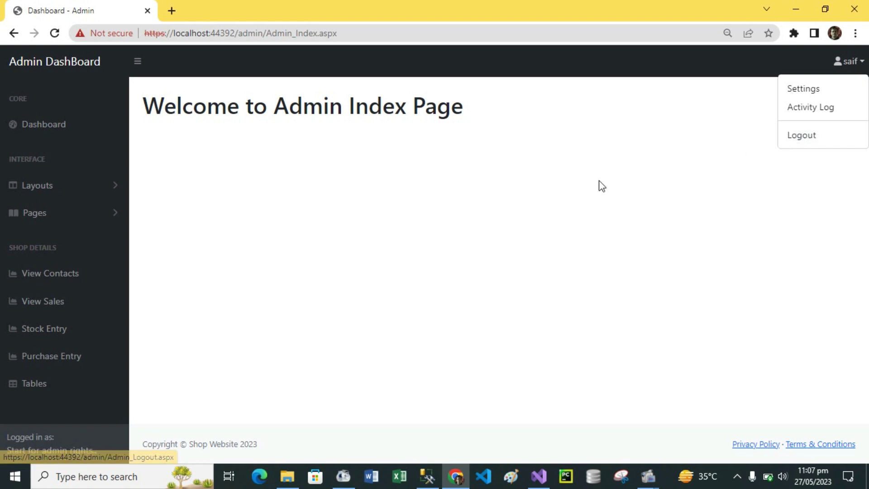
{"action": "left_click", "coordinate": [462, 192]}
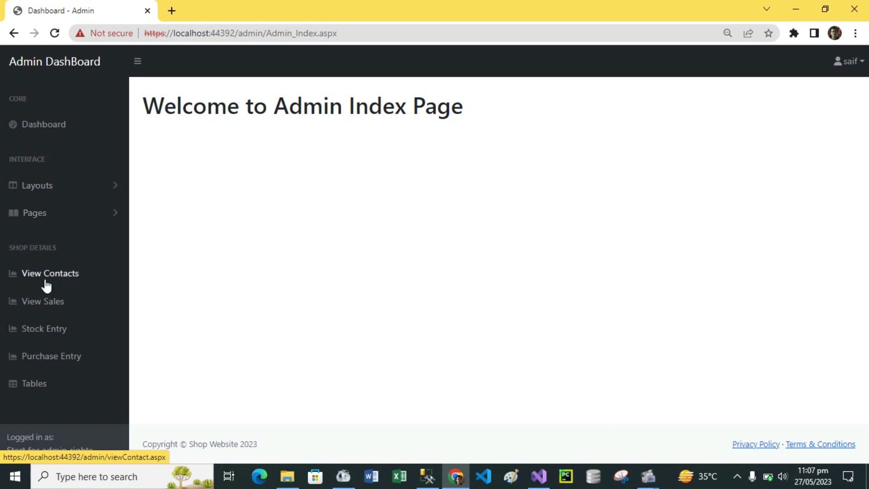
{"action": "left_click", "coordinate": [136, 62]}
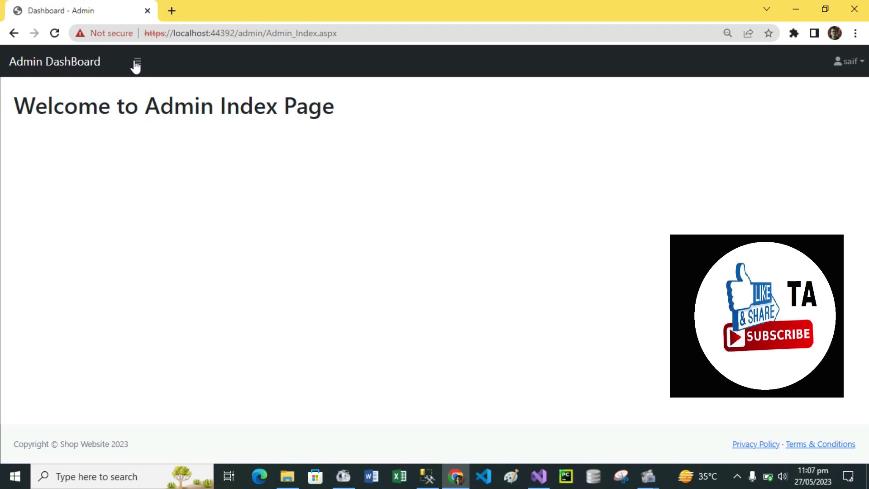
{"action": "left_click", "coordinate": [136, 62]}
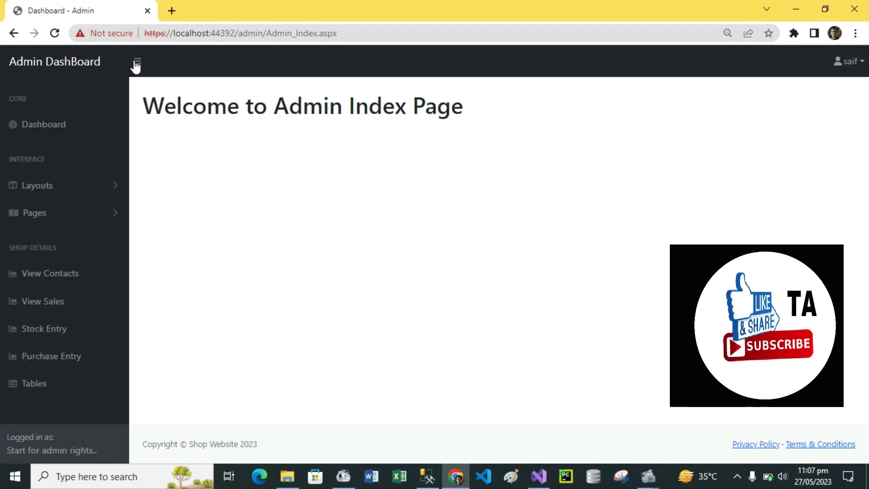
Step: Filter the contact messages by a search term, then clear it to list all contacts again
{"action": "left_click", "coordinate": [55, 274]}
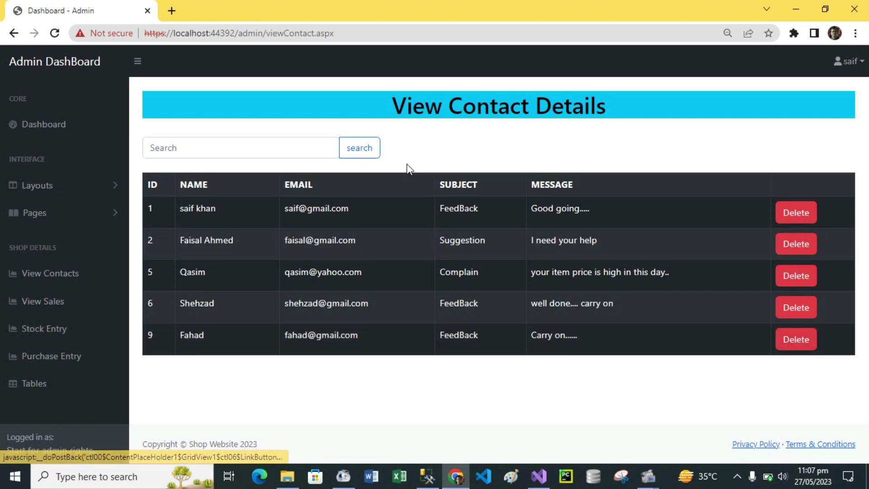
{"action": "left_click", "coordinate": [193, 146]}
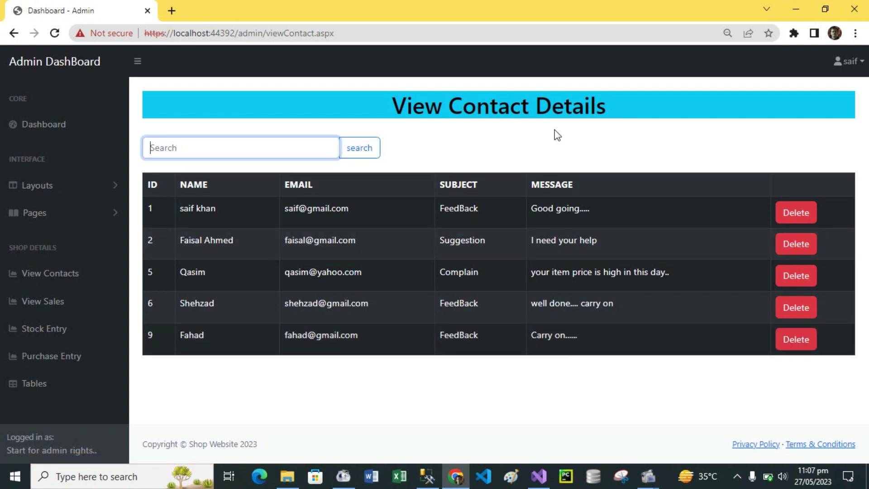
{"action": "type", "text": "fah"}
{"action": "left_click", "coordinate": [362, 153]}
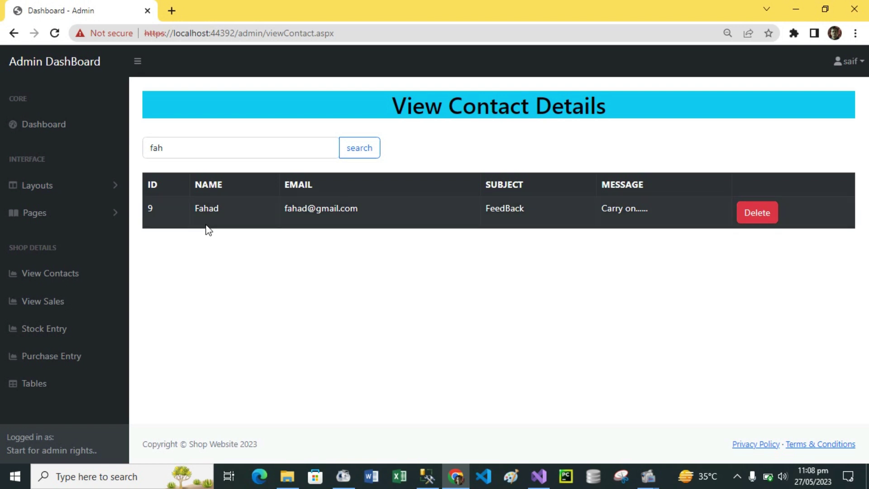
{"action": "left_click", "coordinate": [216, 148]}
{"action": "key", "text": "BackSpace"}
{"action": "key", "text": "BackSpace"}
{"action": "key", "text": "BackSpace"}
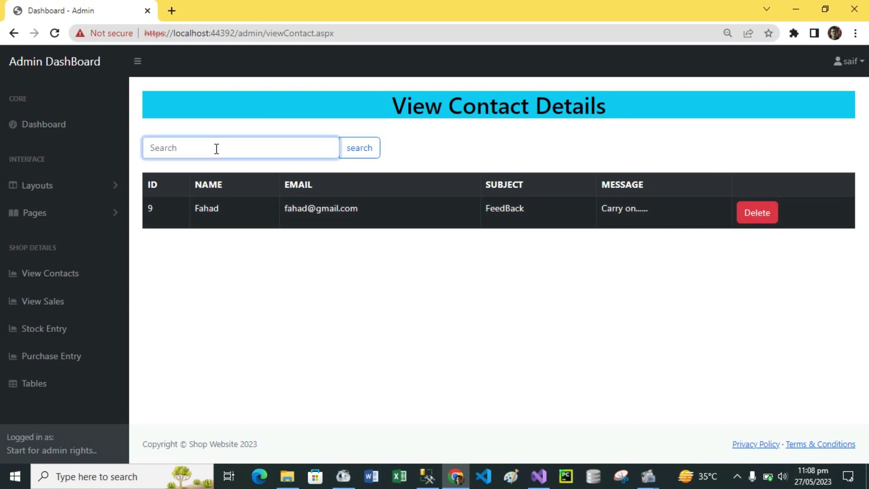
{"action": "left_click", "coordinate": [357, 151]}
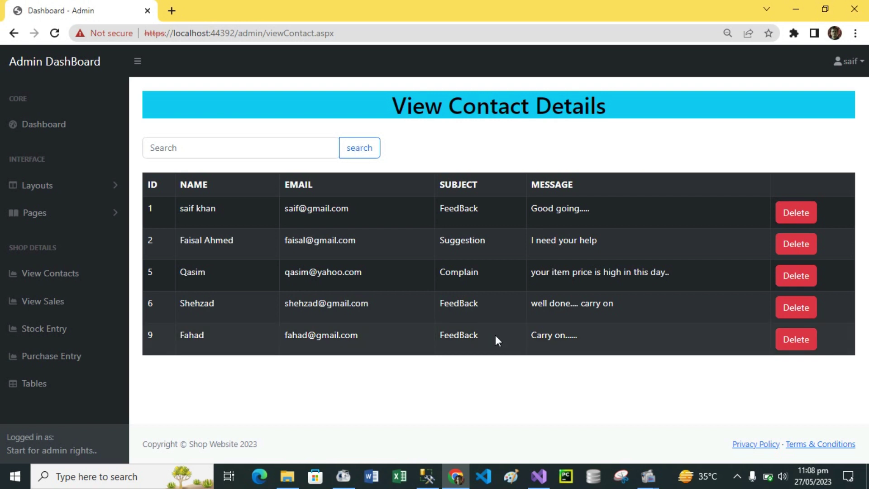
Step: Delete contact message ID 9 after cancelling once, then go to View Sales
{"action": "left_click", "coordinate": [811, 343]}
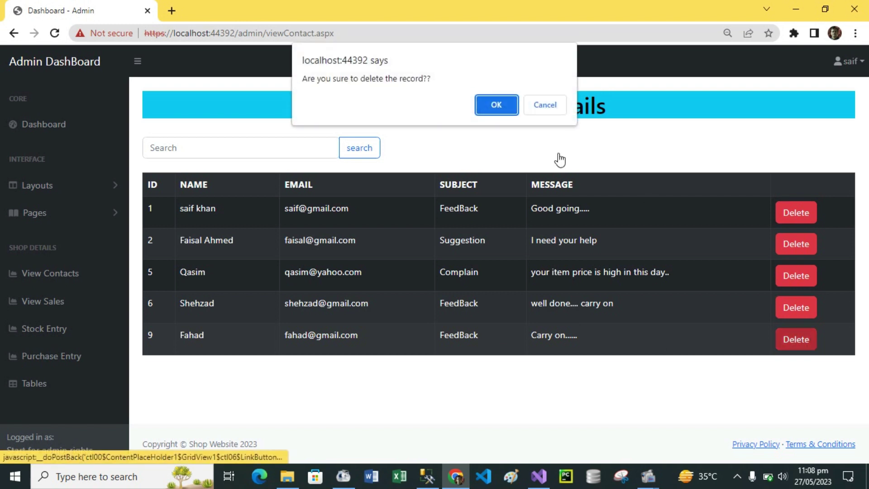
{"action": "left_click", "coordinate": [558, 105]}
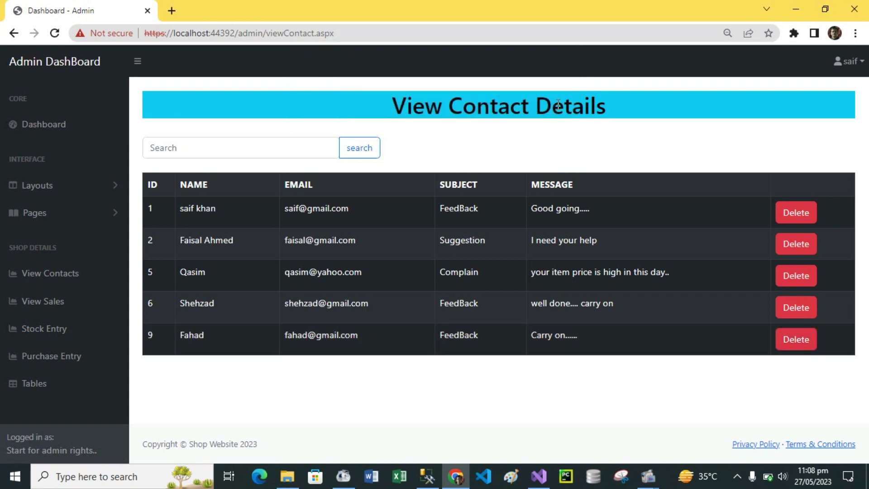
{"action": "left_click", "coordinate": [803, 342]}
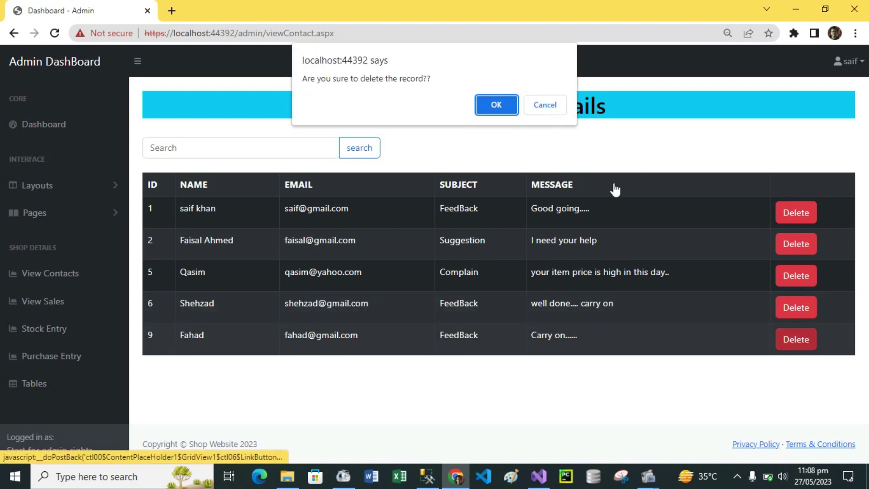
{"action": "left_click", "coordinate": [492, 104]}
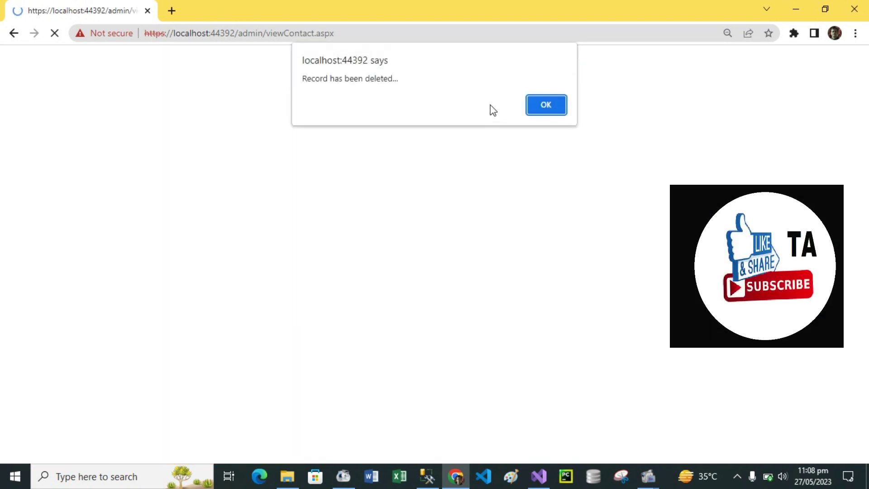
{"action": "left_click", "coordinate": [563, 105]}
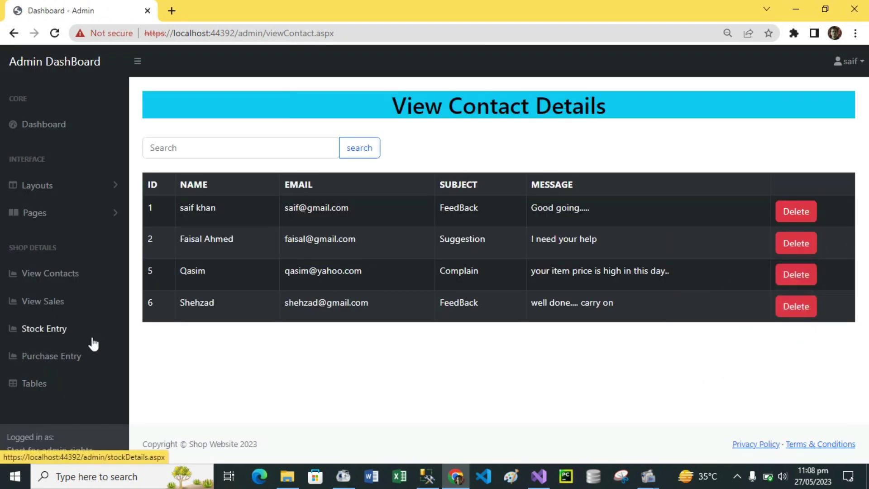
{"action": "left_click", "coordinate": [50, 311]}
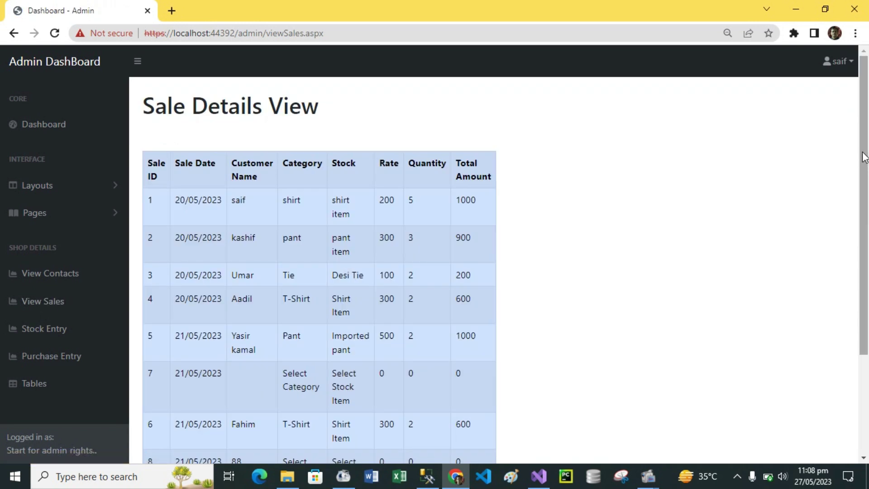
Step: Scroll through the Sale Details table, then open the Stock Entry form
{"action": "left_click_drag", "start_coordinate": [864, 156], "coordinate": [867, 217]}
{"action": "left_click_drag", "start_coordinate": [868, 184], "coordinate": [868, 123]}
{"action": "left_click_drag", "start_coordinate": [865, 119], "coordinate": [868, 80]}
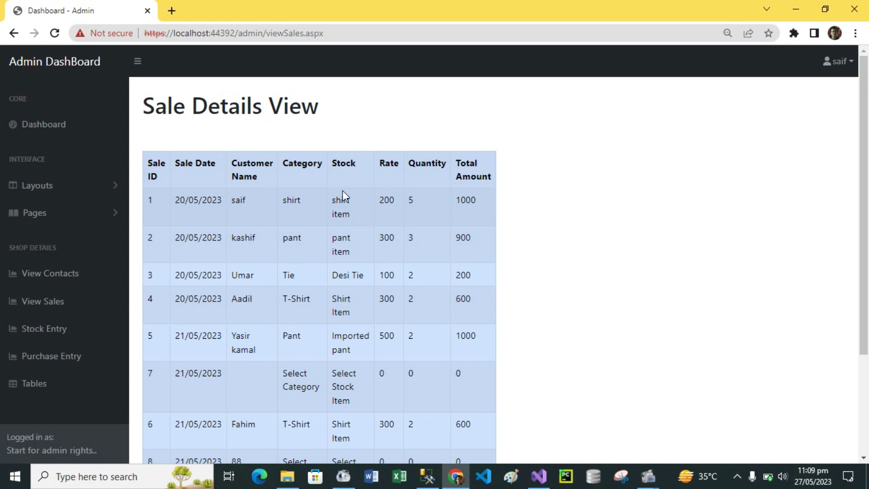
{"action": "left_click", "coordinate": [55, 306]}
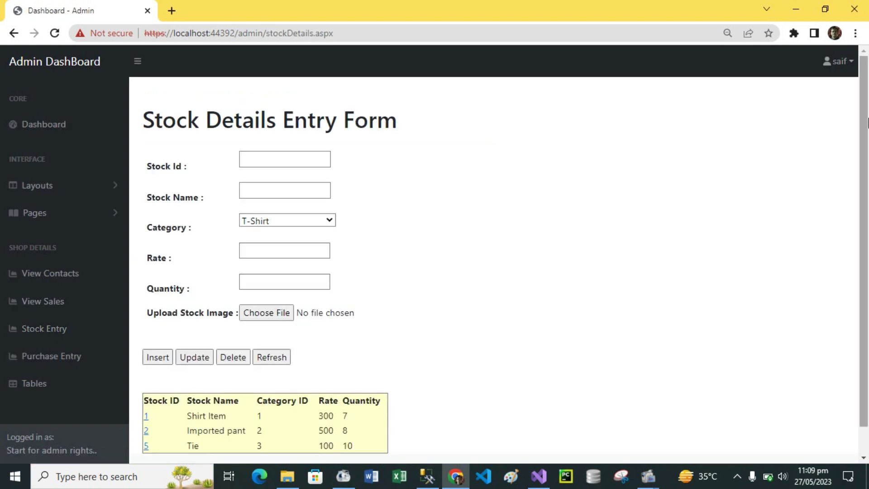
{"action": "scroll", "coordinate": [859, 227], "scroll_direction": "down", "scroll_amount": 1}
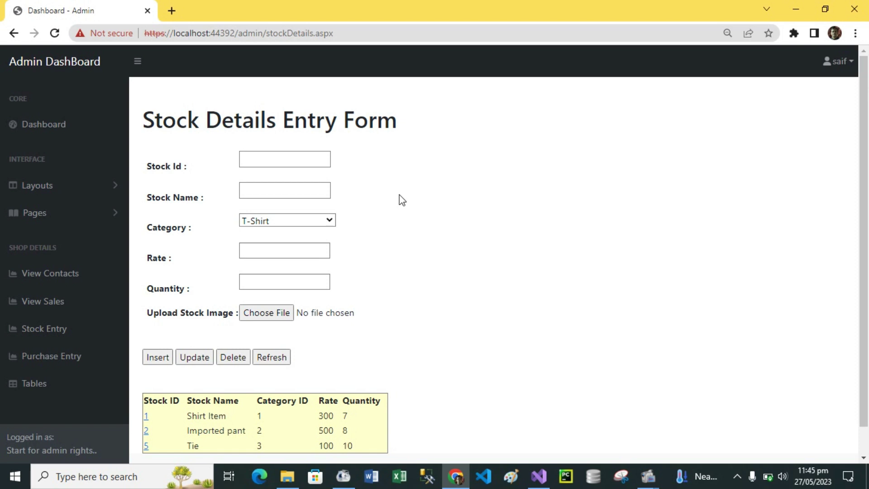
{"action": "left_click", "coordinate": [276, 161]}
{"action": "left_click", "coordinate": [279, 158]}
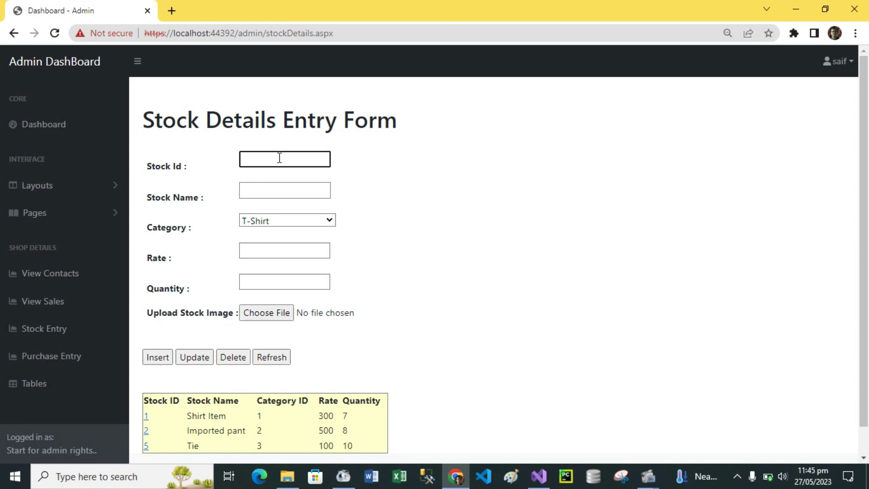
{"action": "left_click", "coordinate": [285, 195]}
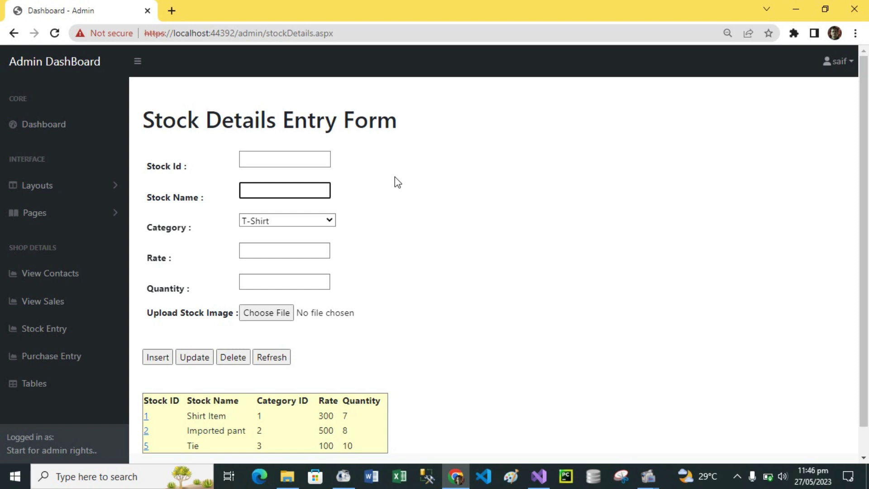
{"action": "left_click", "coordinate": [303, 161]}
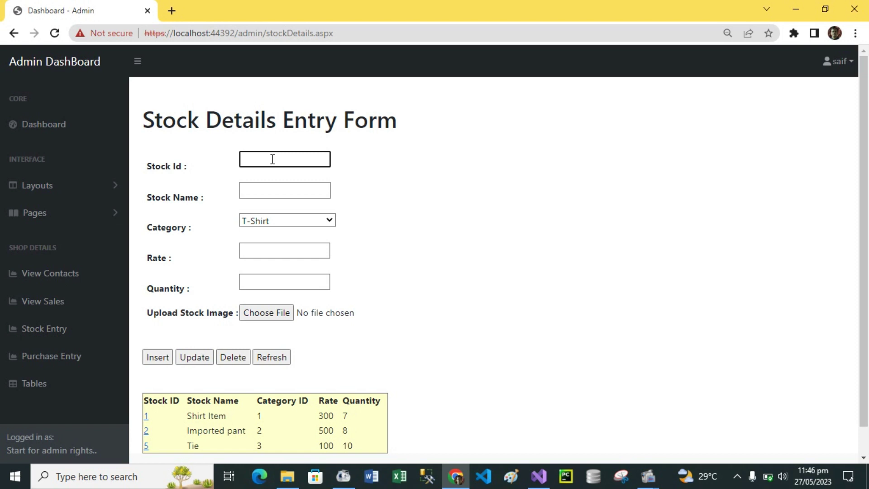
{"action": "left_click", "coordinate": [277, 191]}
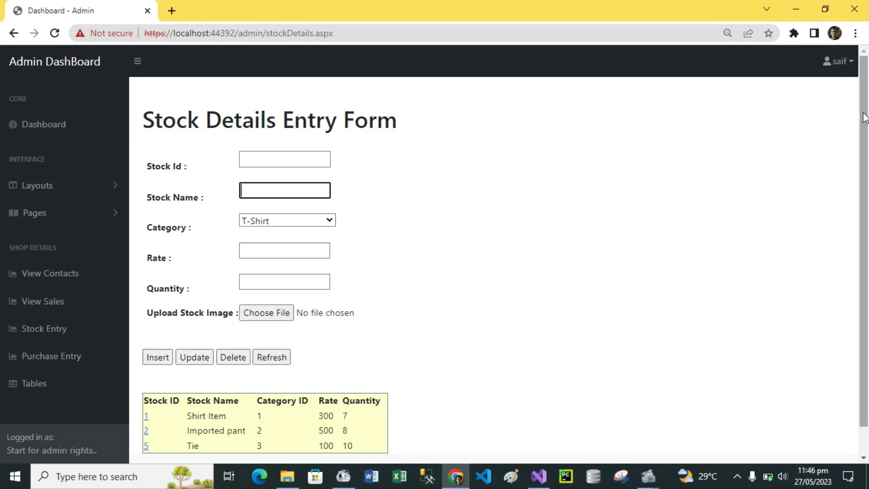
{"action": "left_click_drag", "start_coordinate": [865, 118], "coordinate": [868, 158]}
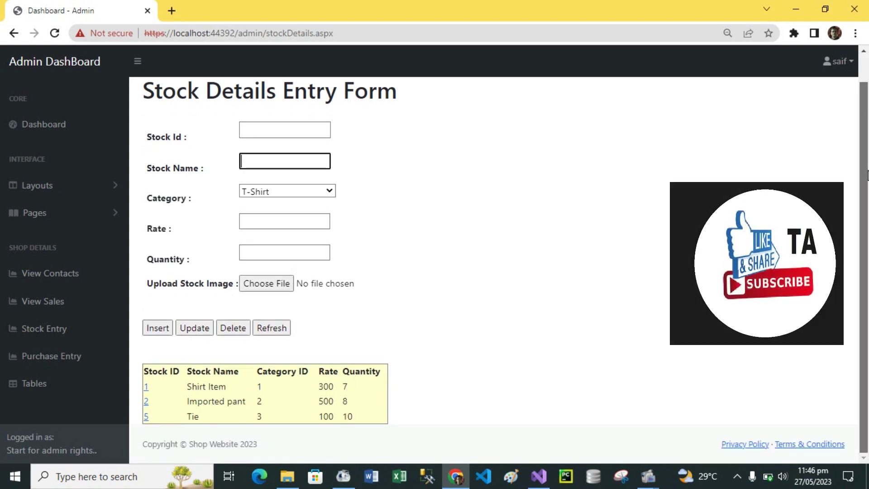
{"action": "scroll", "coordinate": [867, 158], "scroll_direction": "up", "scroll_amount": 1}
{"action": "scroll", "coordinate": [854, 149], "scroll_direction": "down", "scroll_amount": 1}
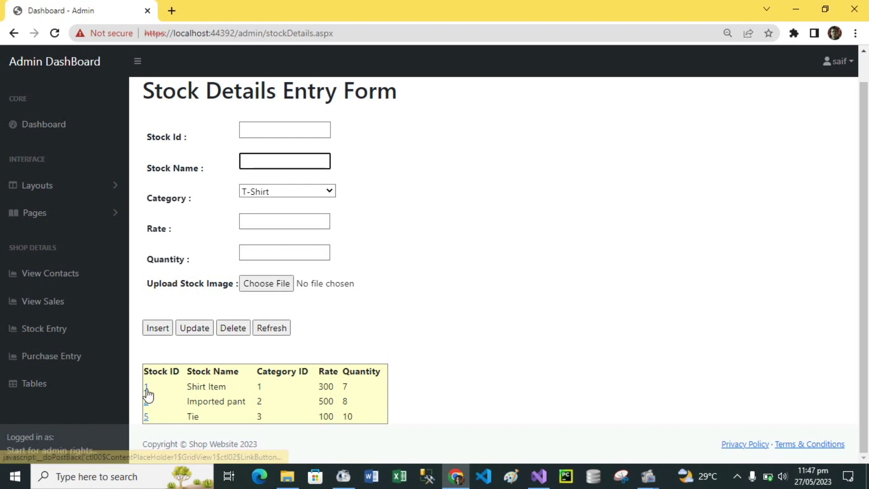
Step: Load Shirt Item (stock ID 1), delete it, and refresh the form
{"action": "left_click", "coordinate": [146, 388]}
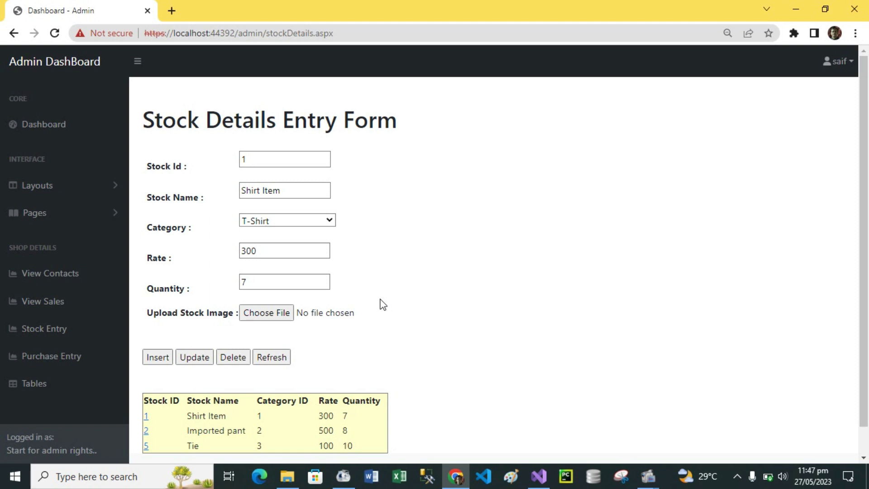
{"action": "left_click", "coordinate": [240, 359]}
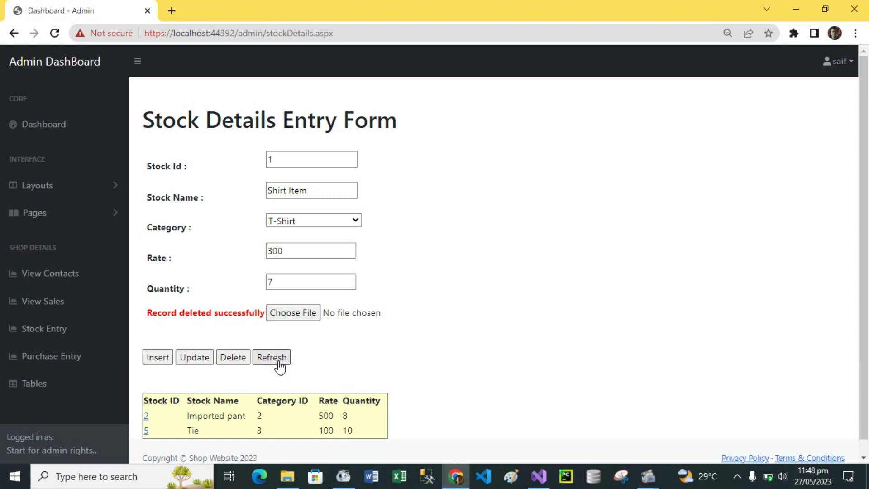
{"action": "left_click", "coordinate": [270, 361]}
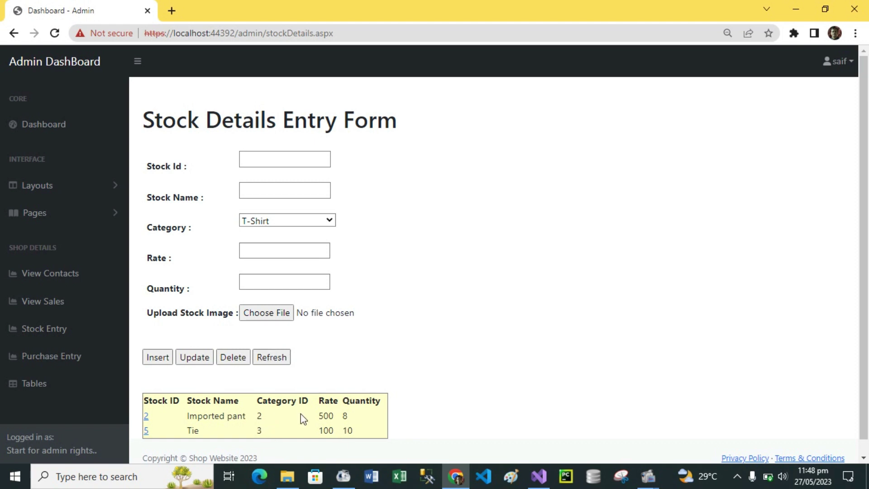
Step: Enter stock name 'Shirt item', category T-Shirt, rate 300 and quantity 7
{"action": "left_click_drag", "start_coordinate": [345, 438], "coordinate": [409, 437]}
{"action": "left_click", "coordinate": [494, 391]}
{"action": "left_click", "coordinate": [270, 161]}
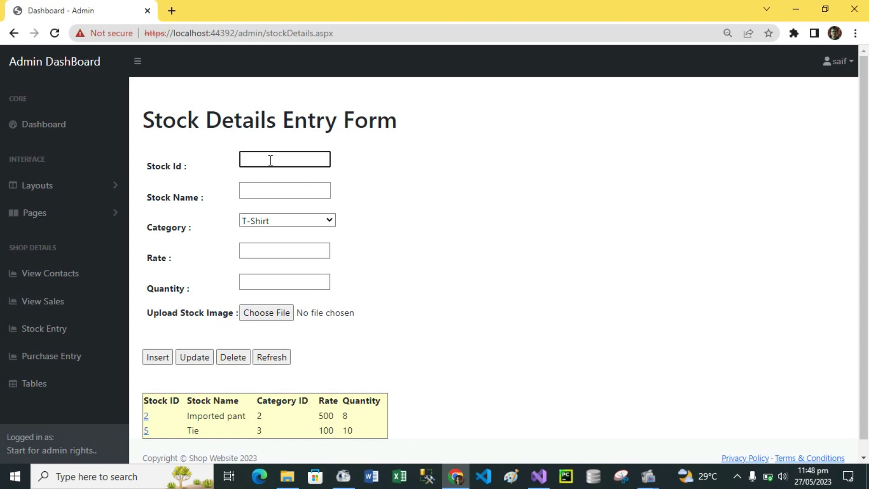
{"action": "left_click", "coordinate": [277, 191]}
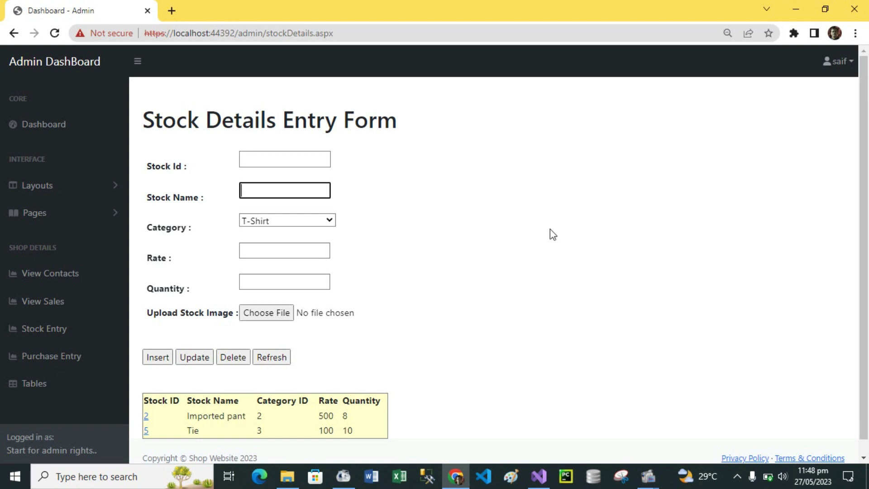
{"action": "type", "text": "Shirt item"}
{"action": "left_click", "coordinate": [329, 221]}
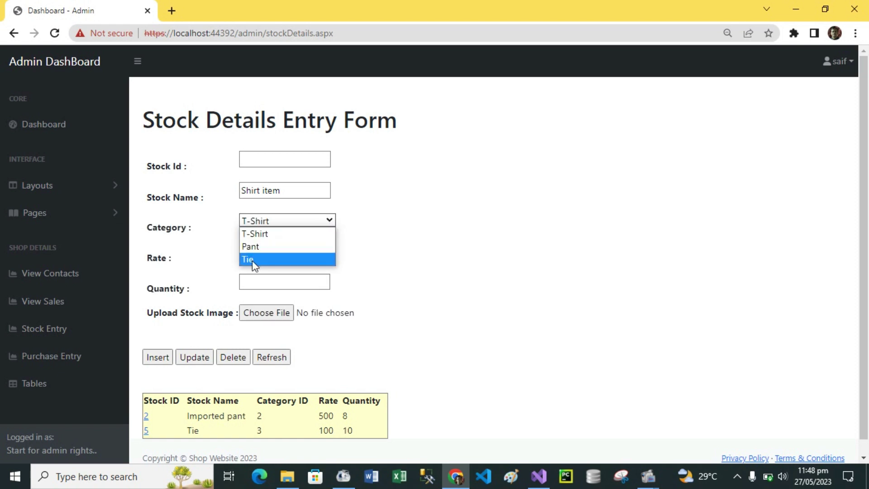
{"action": "left_click", "coordinate": [334, 222]}
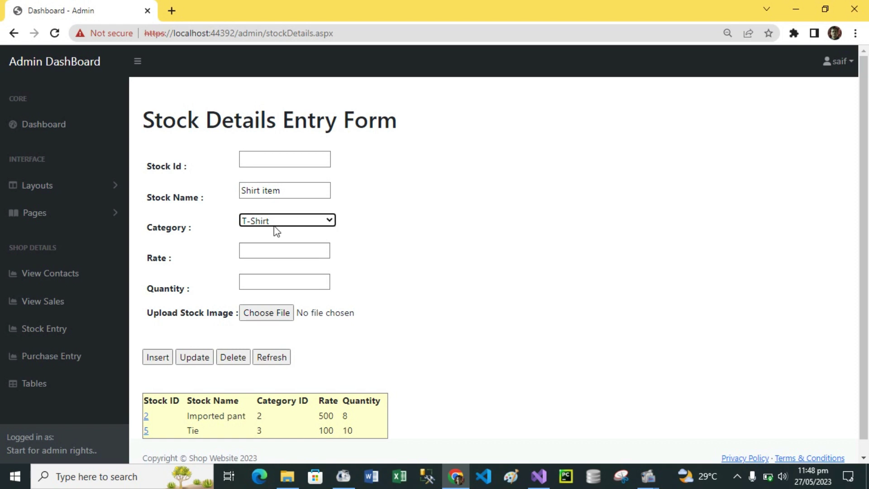
{"action": "left_click", "coordinate": [280, 247]}
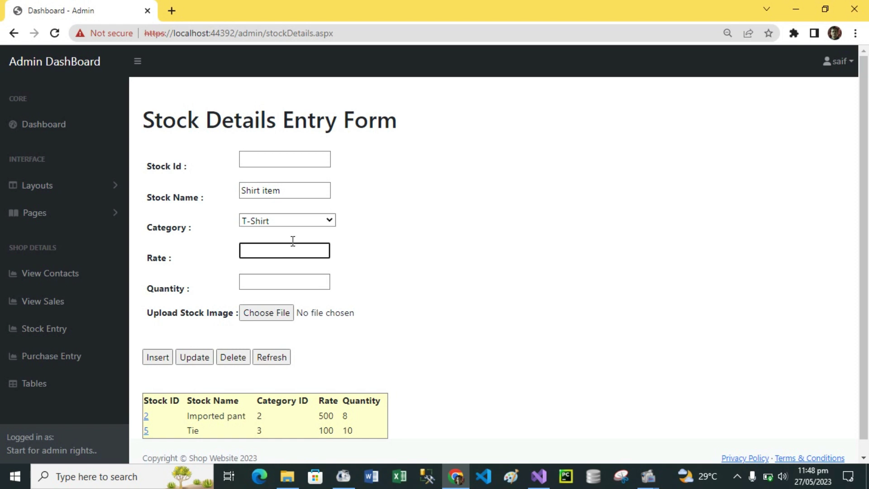
{"action": "type", "text": "300"}
{"action": "left_click", "coordinate": [280, 284]}
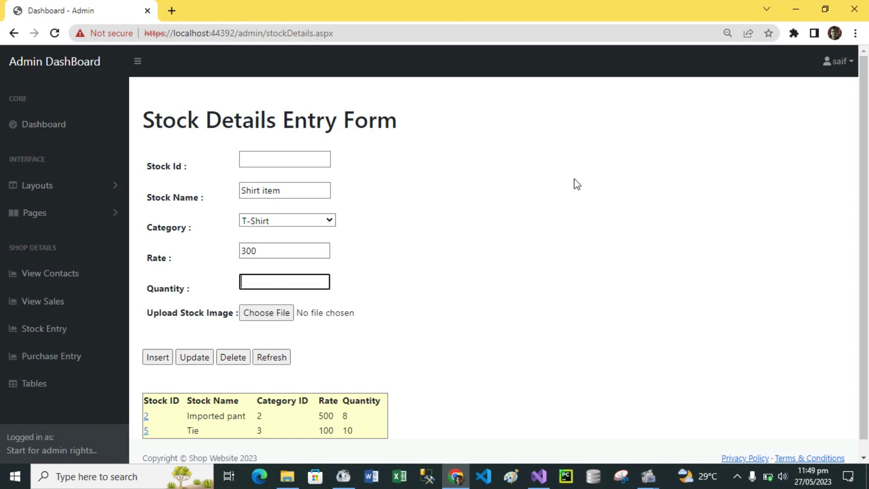
{"action": "type", "text": "7"}
Step: Attach the T-shirt image, insert Shirt item as a new stock record, and refresh the form
{"action": "left_click", "coordinate": [269, 316]}
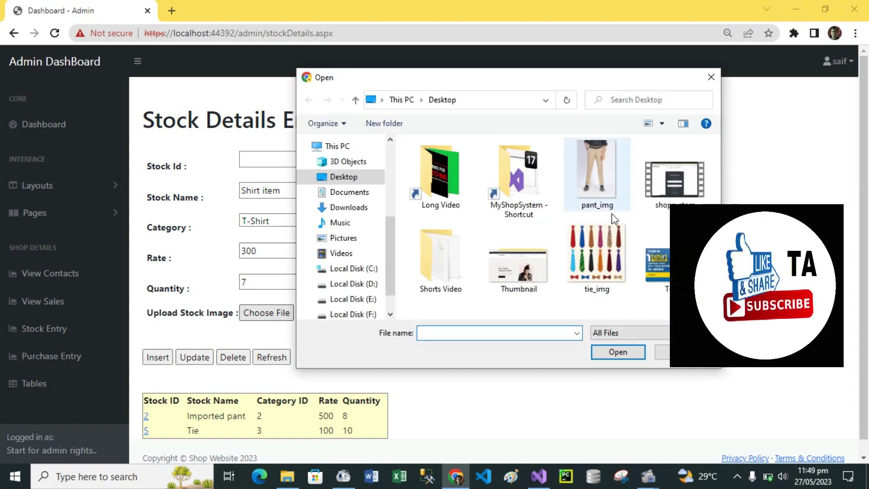
{"action": "double_click", "coordinate": [672, 258]}
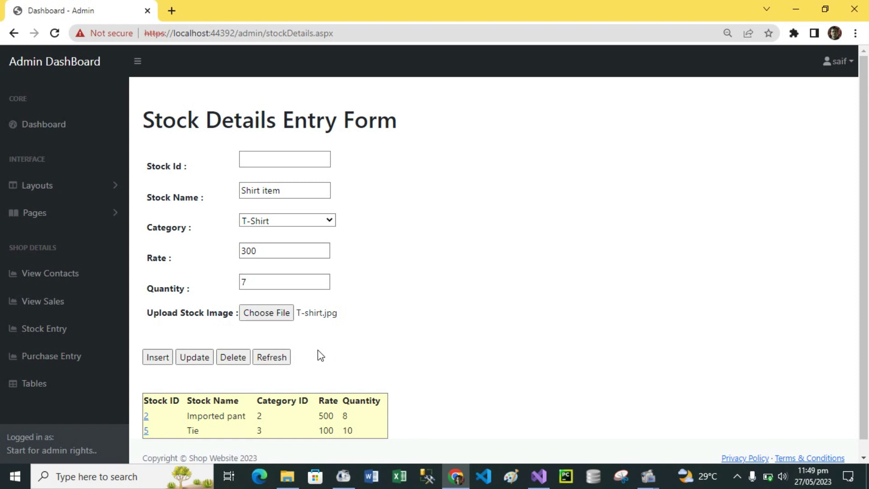
{"action": "left_click", "coordinate": [154, 357]}
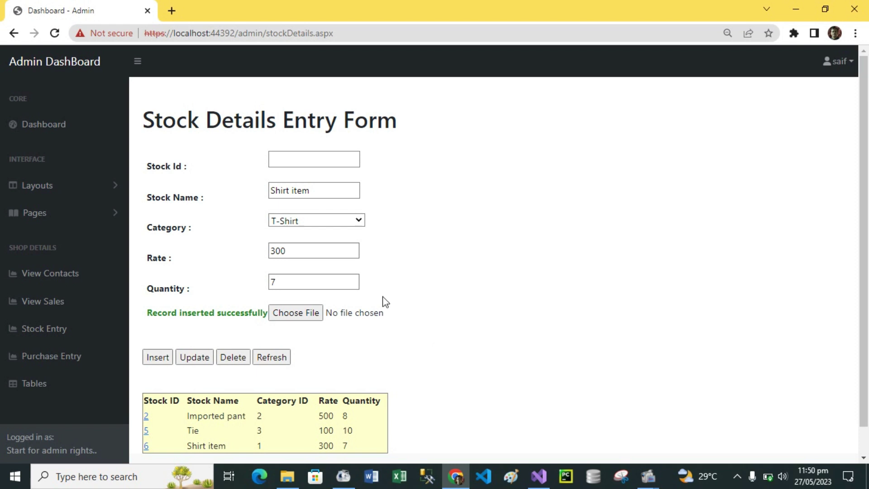
{"action": "left_click", "coordinate": [271, 359]}
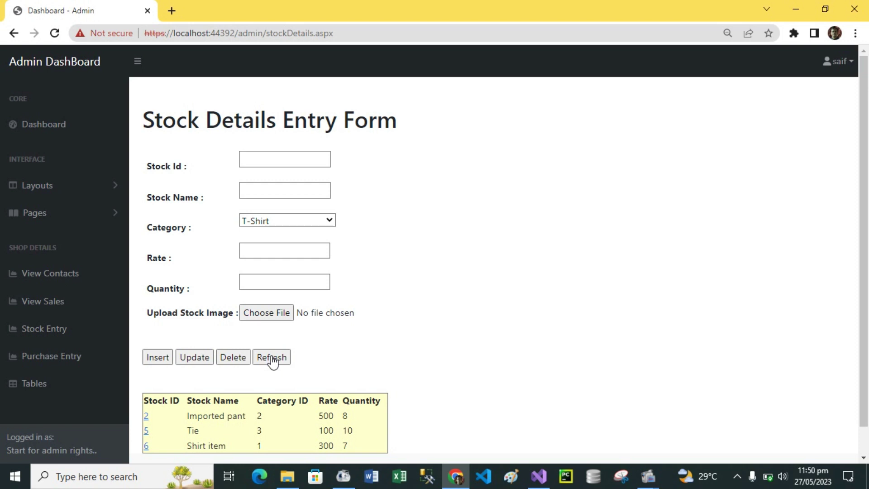
{"action": "left_click", "coordinate": [166, 476]}
Step: Load stock ID 6 and update its quantity from 7 to 10
{"action": "left_click", "coordinate": [645, 349]}
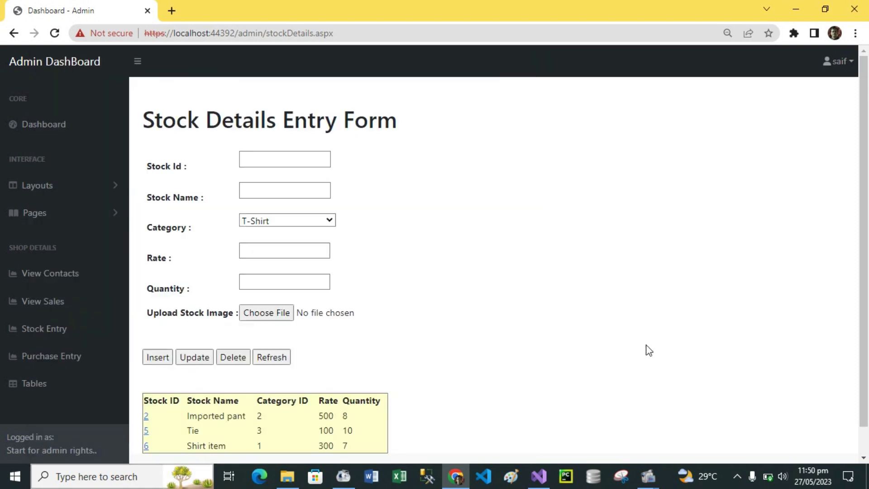
{"action": "left_click", "coordinate": [145, 447]}
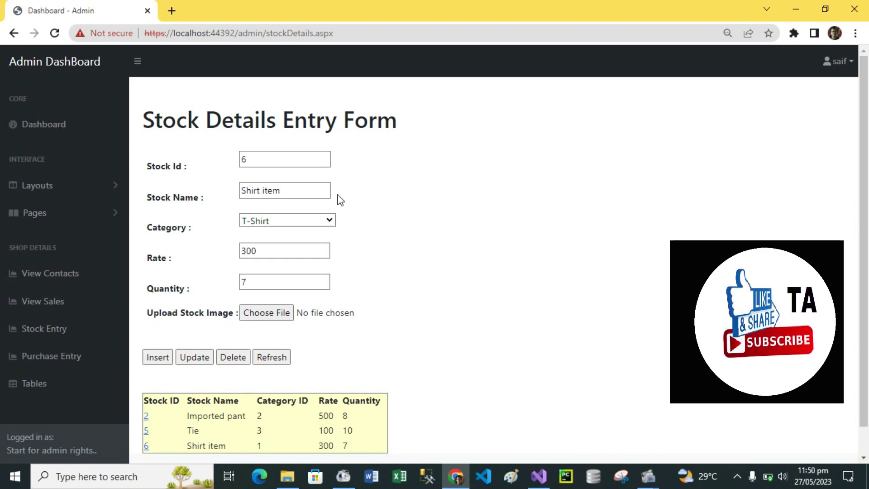
{"action": "left_click", "coordinate": [263, 283]}
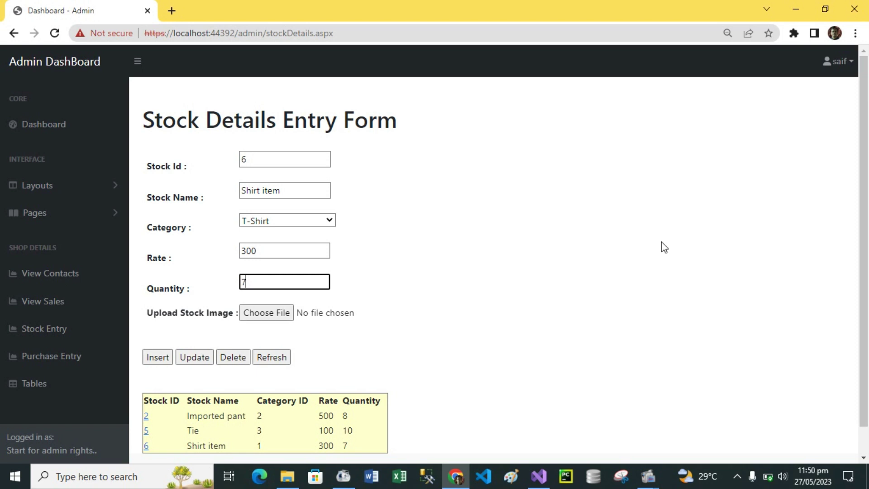
{"action": "key", "text": "BackSpace"}
{"action": "type", "text": "10"}
{"action": "left_click", "coordinate": [193, 358]}
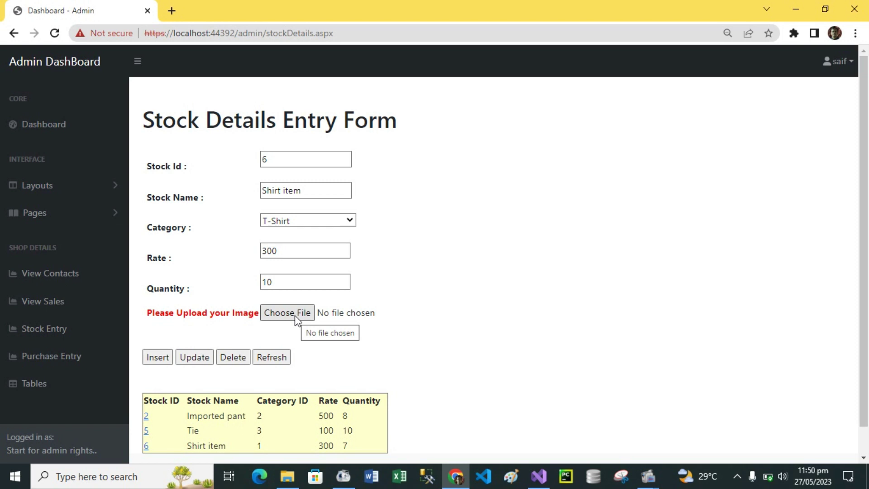
Step: Attach T-shirt.jpg, update the Shirt item record again, and clear the form
{"action": "left_click", "coordinate": [294, 315]}
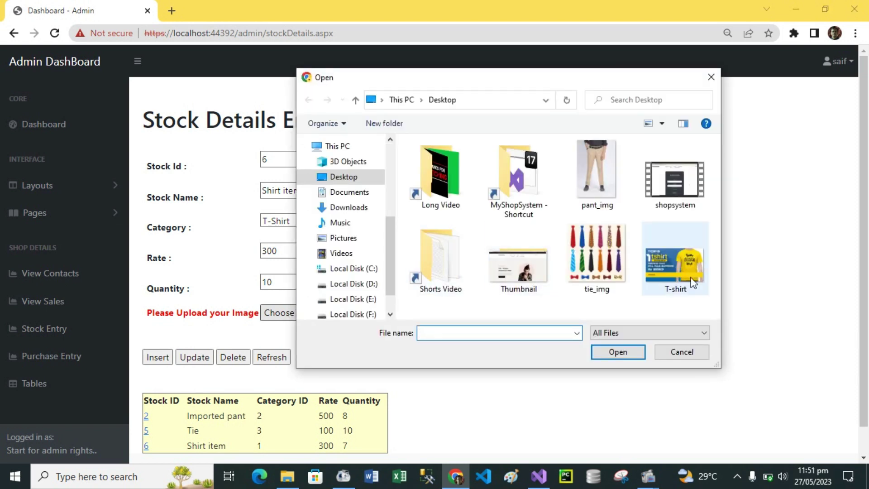
{"action": "double_click", "coordinate": [675, 263]}
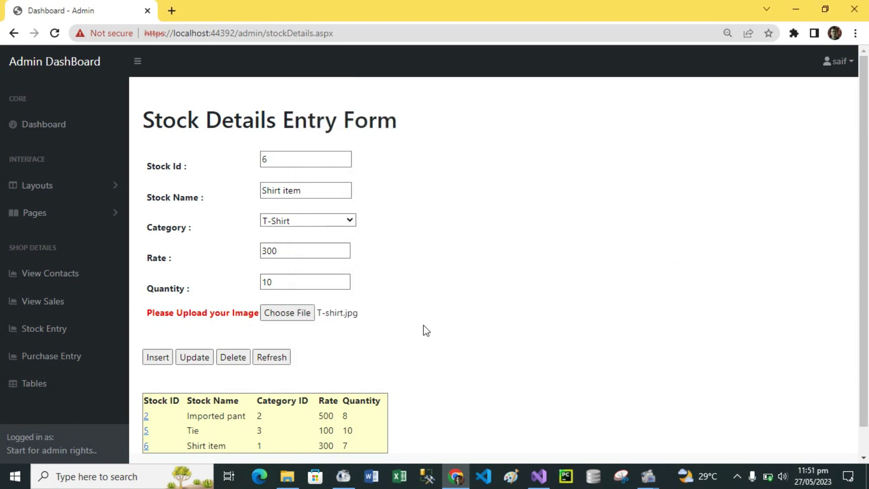
{"action": "left_click", "coordinate": [194, 358]}
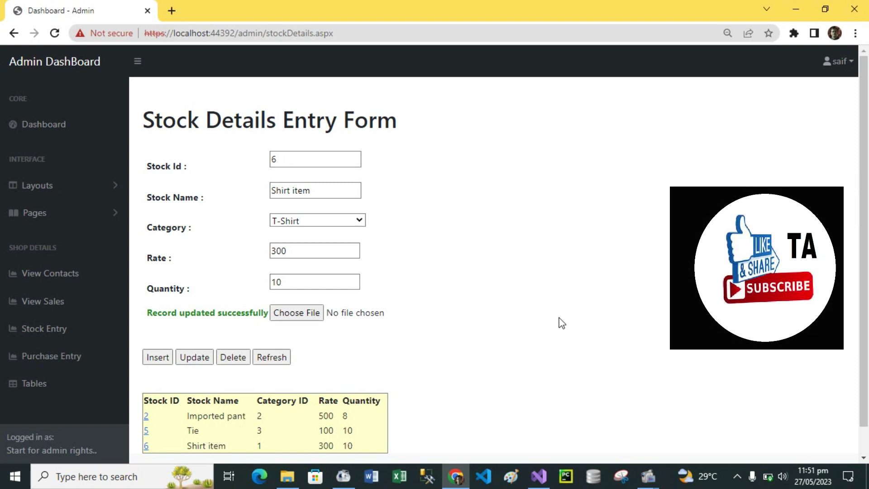
{"action": "left_click", "coordinate": [271, 357]}
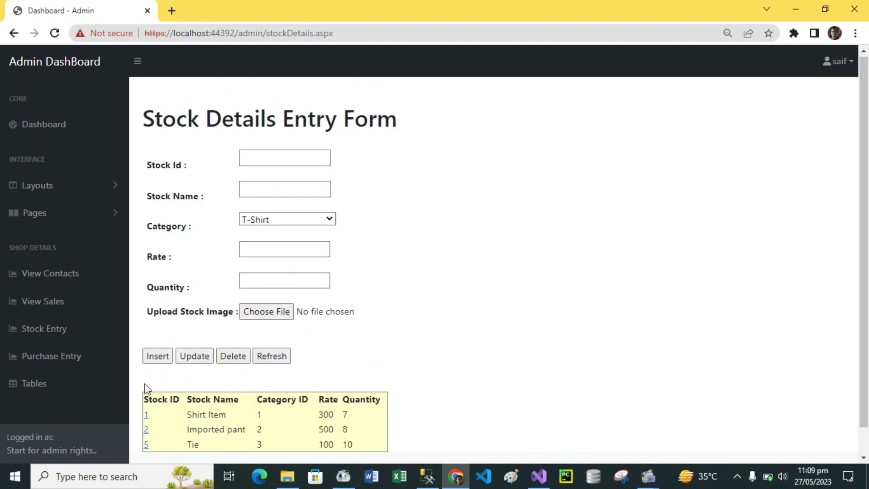
Step: Open the Purchase Details Entry Form, review its purchase table, and select the Product Id field
{"action": "left_click", "coordinate": [64, 360]}
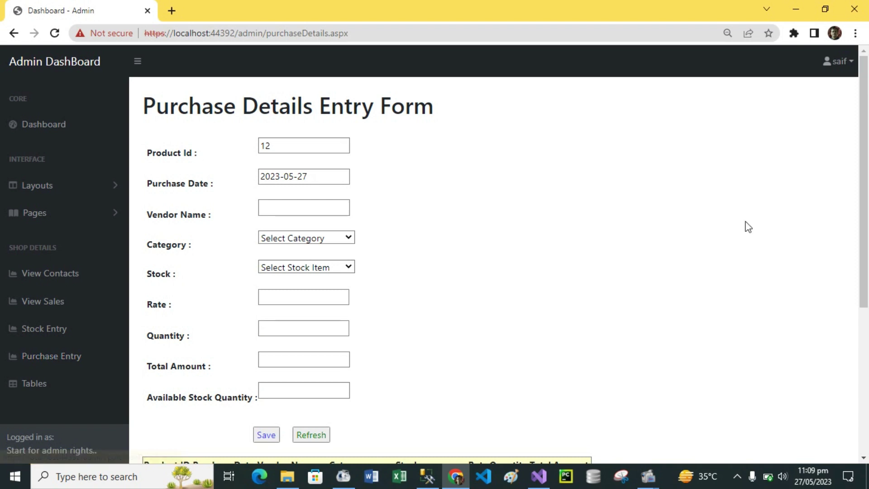
{"action": "left_click_drag", "start_coordinate": [866, 125], "coordinate": [867, 269]}
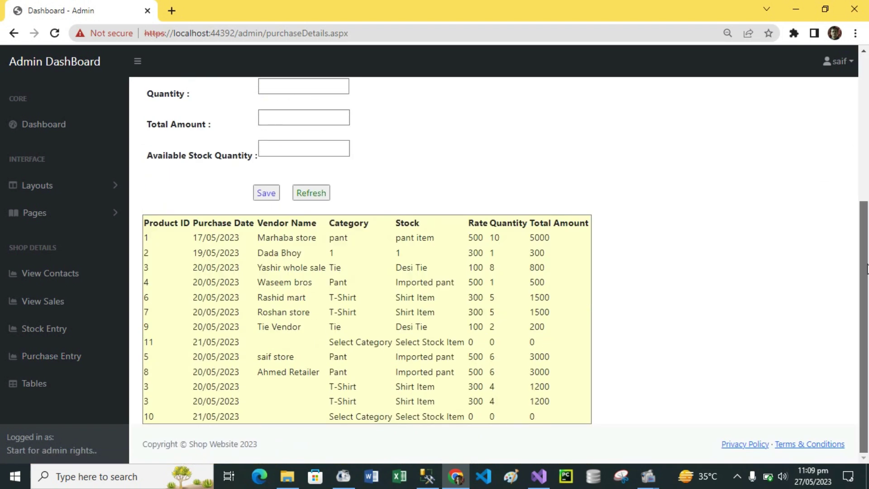
{"action": "left_click_drag", "start_coordinate": [867, 317], "coordinate": [867, 172]}
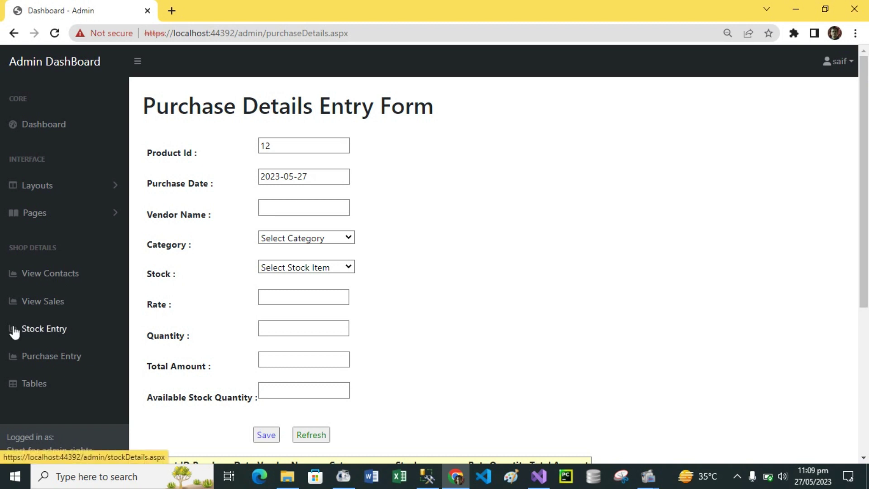
{"action": "left_click", "coordinate": [47, 334]}
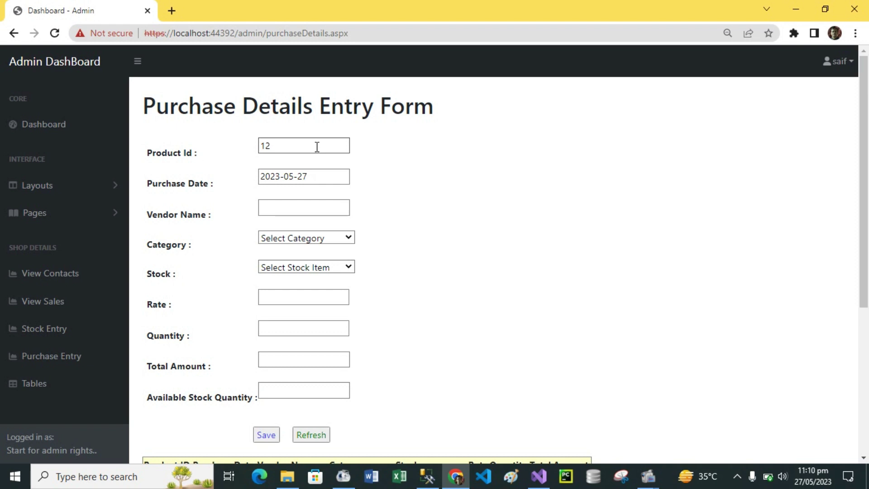
{"action": "left_click", "coordinate": [303, 147]}
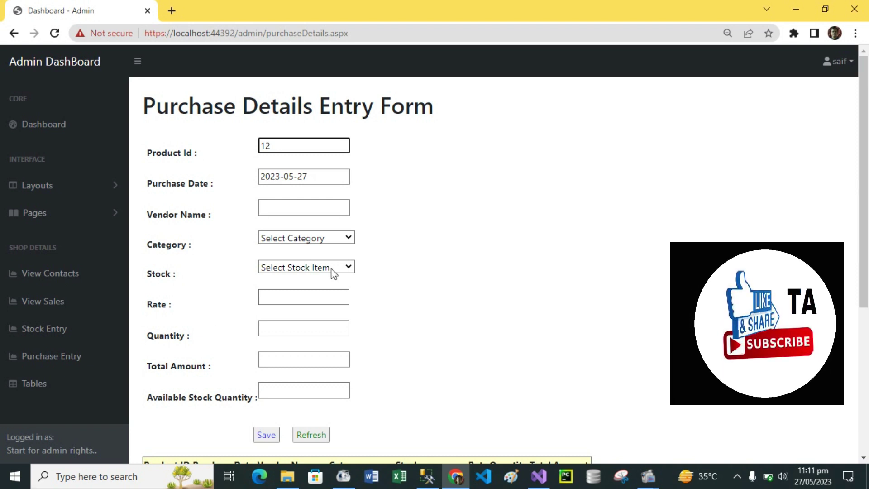
Step: Enter the vendor name and choose category T-Shirt with stock item Shirt Item
{"action": "left_click", "coordinate": [295, 205]}
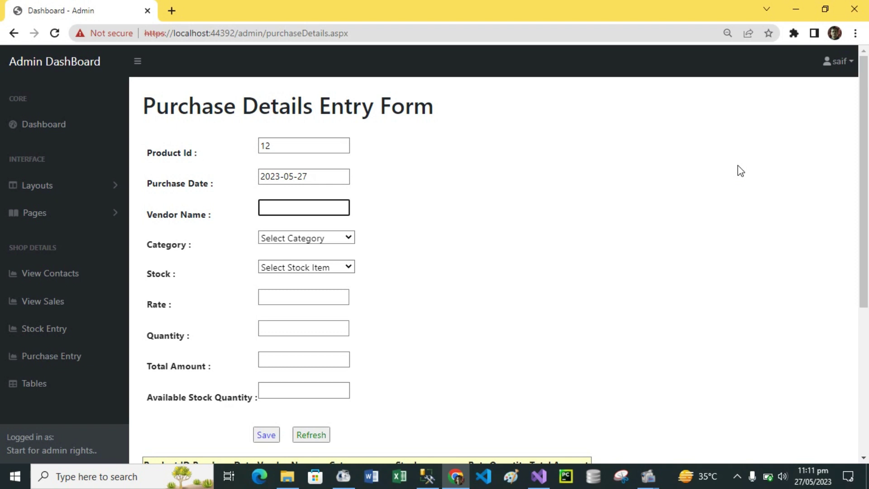
{"action": "type", "text": "Nasim"}
{"action": "left_click", "coordinate": [352, 240]}
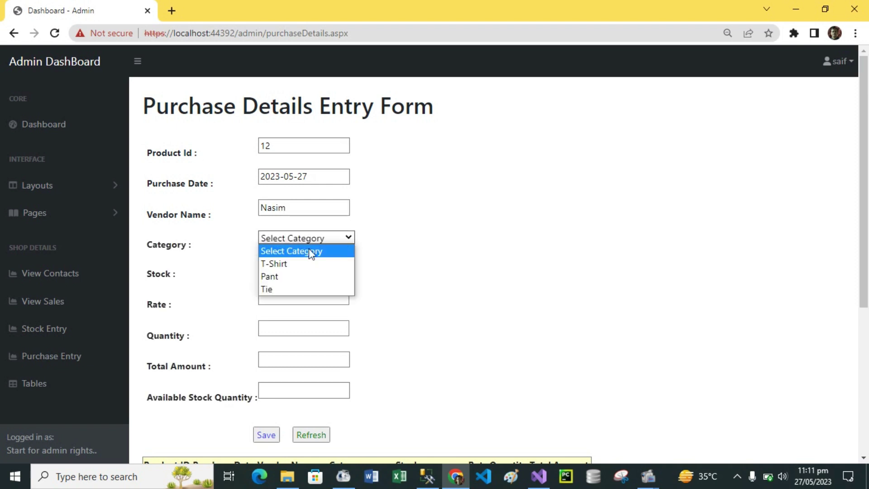
{"action": "left_click", "coordinate": [288, 265]}
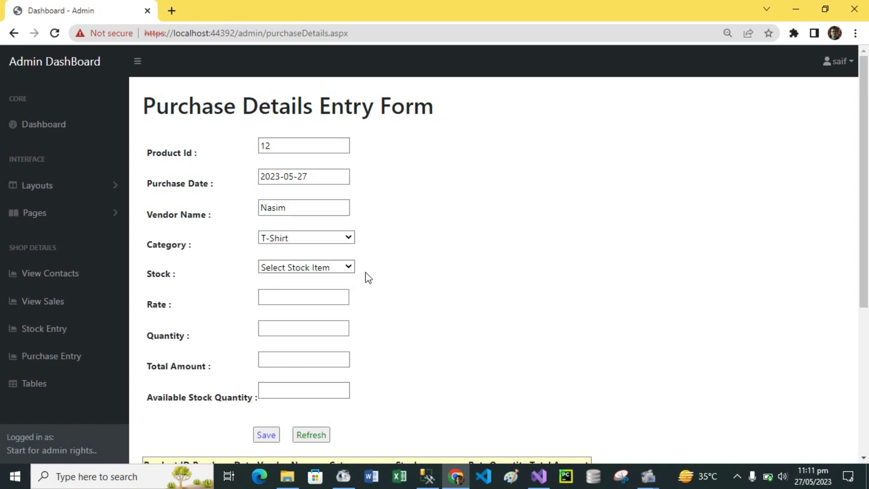
{"action": "left_click", "coordinate": [349, 267]}
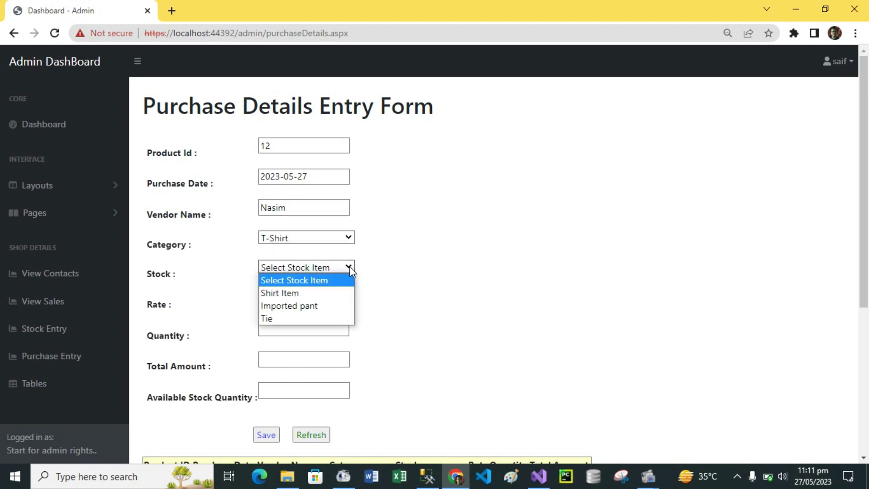
{"action": "left_click", "coordinate": [296, 292]}
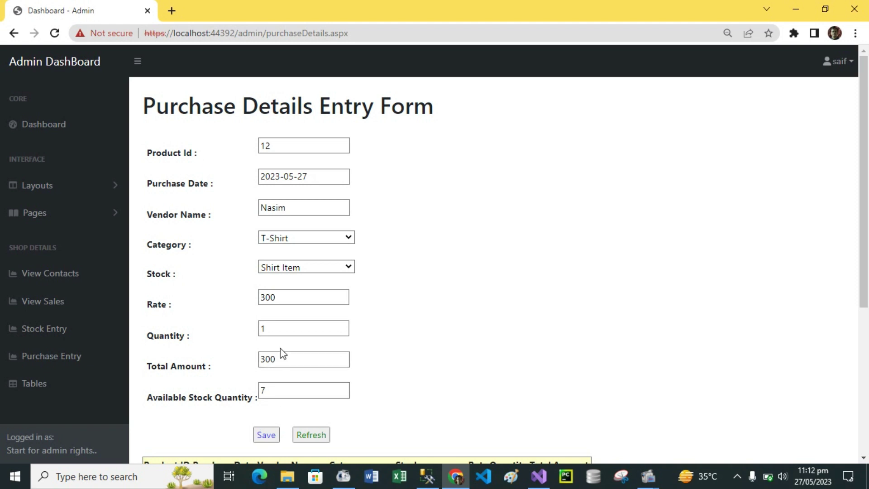
Step: Set quantity to 5 so the total becomes 1500, then scroll down to the table
{"action": "left_click", "coordinate": [282, 329]}
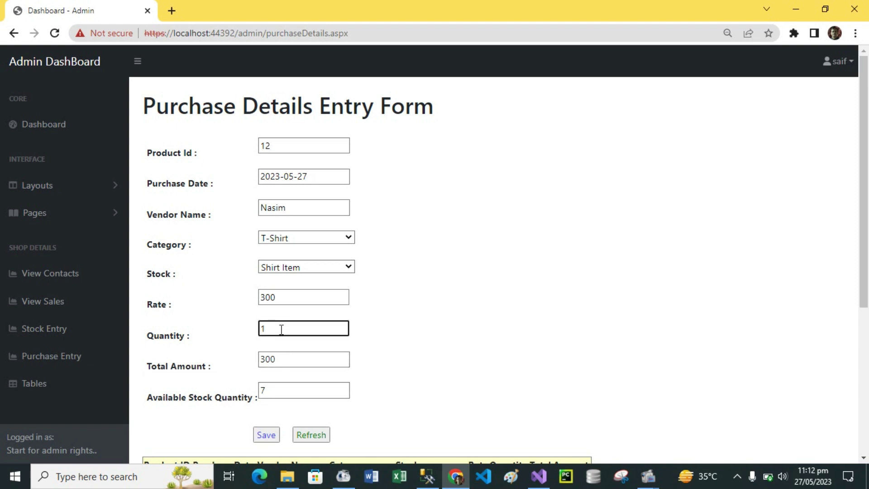
{"action": "key", "text": "BackSpace"}
{"action": "type", "text": "5"}
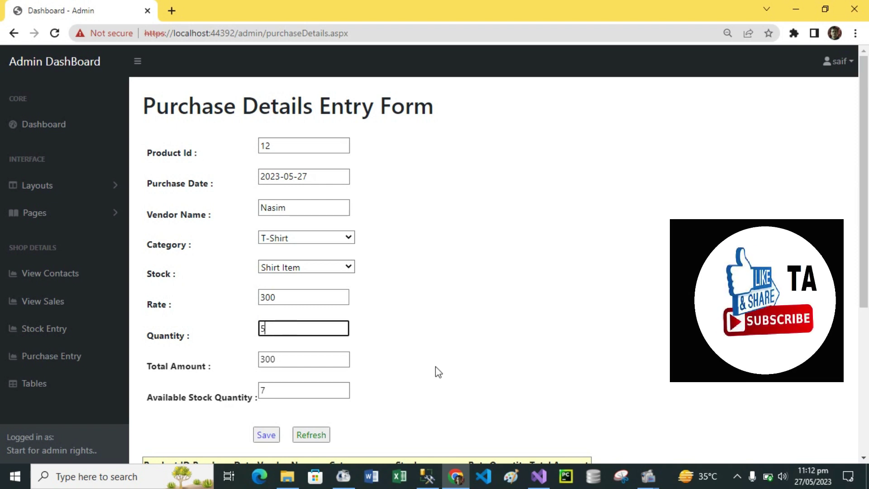
{"action": "key", "text": "Tab"}
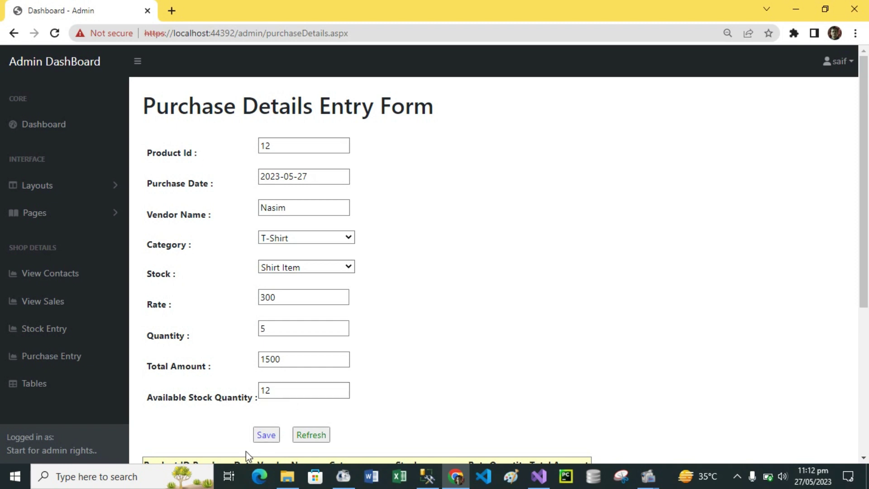
{"action": "left_click_drag", "start_coordinate": [865, 240], "coordinate": [865, 257]}
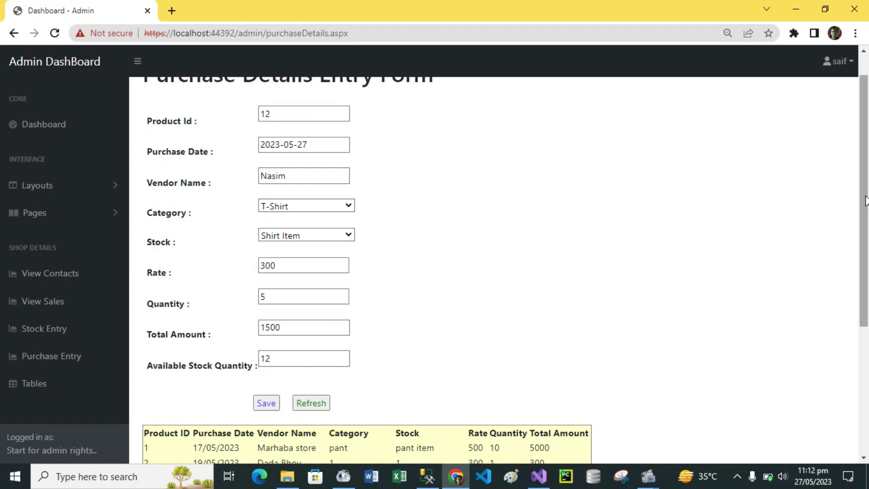
{"action": "scroll", "coordinate": [865, 278], "scroll_direction": "down", "scroll_amount": 3}
{"action": "scroll", "coordinate": [865, 279], "scroll_direction": "down", "scroll_amount": 2}
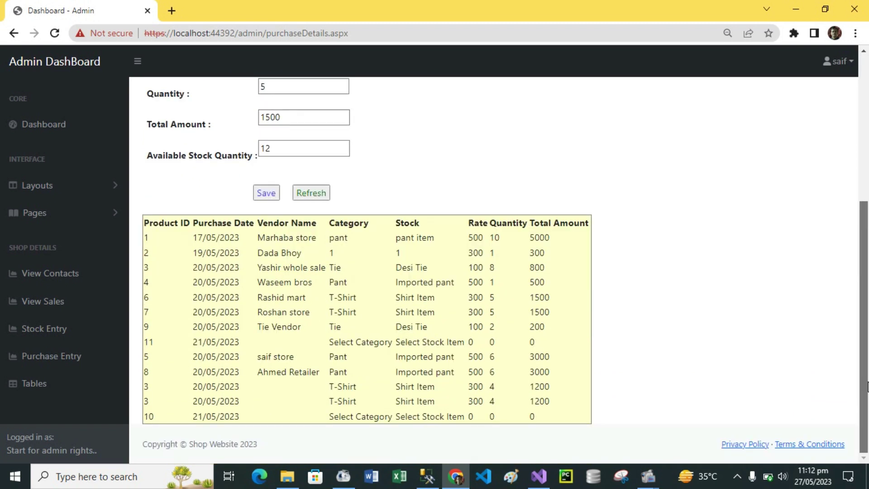
Step: Save purchase 12 (Shirt Item, 5 at 300, total 1500), then reset the form for Product Id 13
{"action": "left_click", "coordinate": [267, 193]}
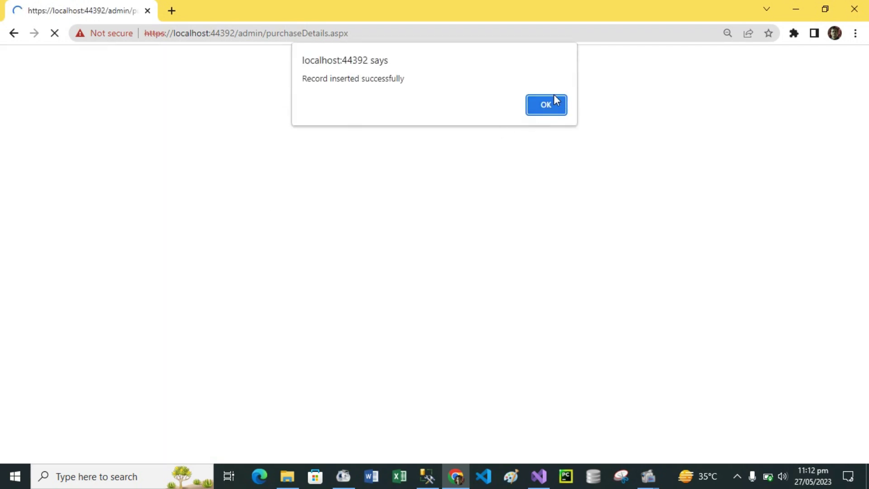
{"action": "left_click", "coordinate": [556, 101]}
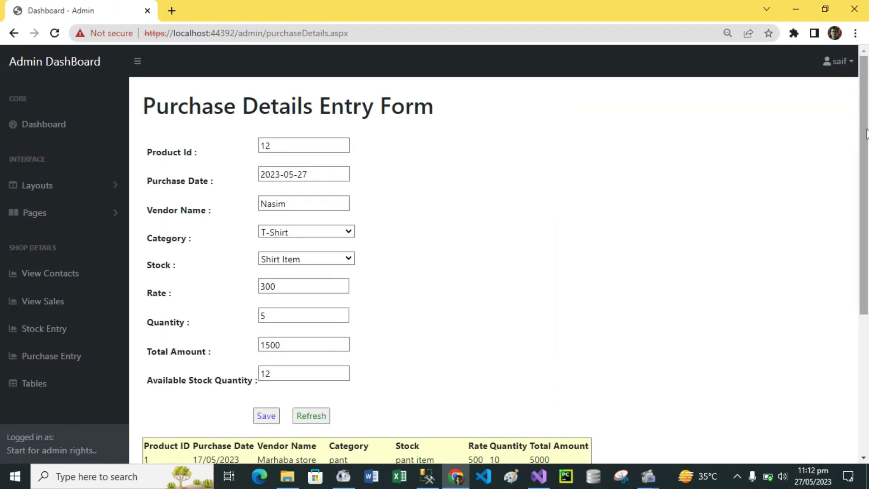
{"action": "left_click_drag", "start_coordinate": [866, 132], "coordinate": [867, 269]}
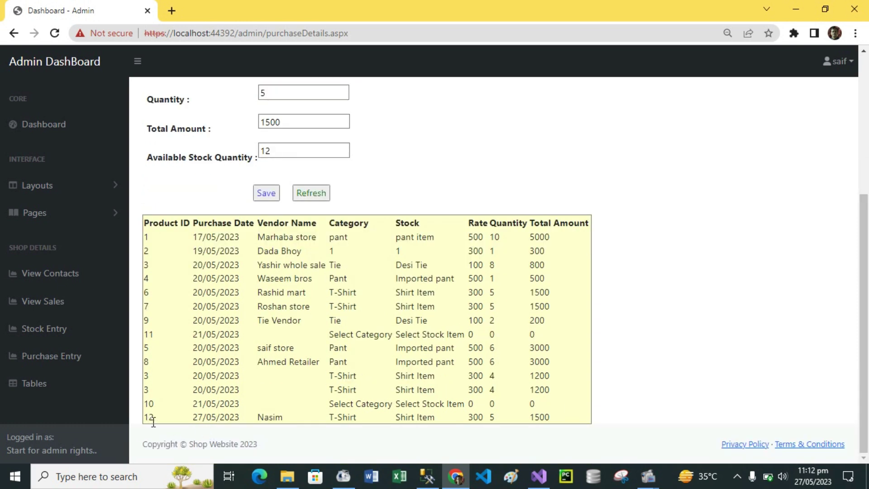
{"action": "left_click_drag", "start_coordinate": [867, 312], "coordinate": [865, 136]}
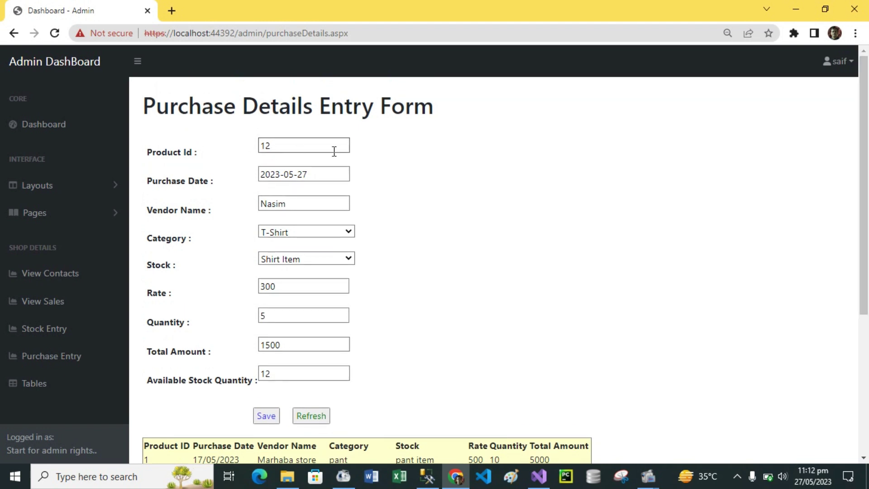
{"action": "scroll", "coordinate": [863, 148], "scroll_direction": "down", "scroll_amount": 5}
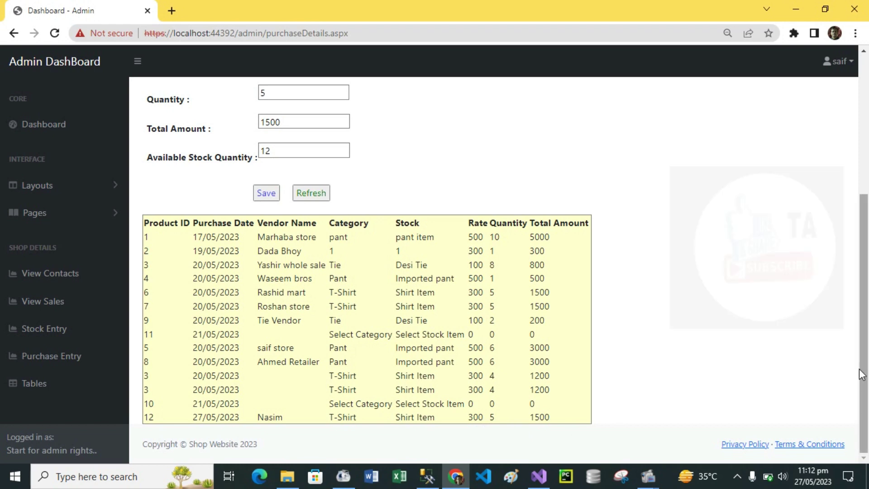
{"action": "left_click_drag", "start_coordinate": [864, 372], "coordinate": [865, 218]}
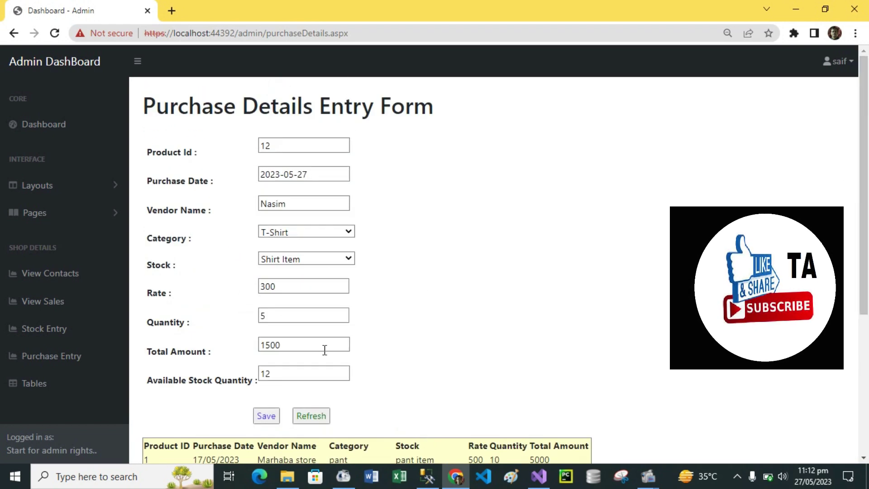
{"action": "left_click", "coordinate": [312, 416]}
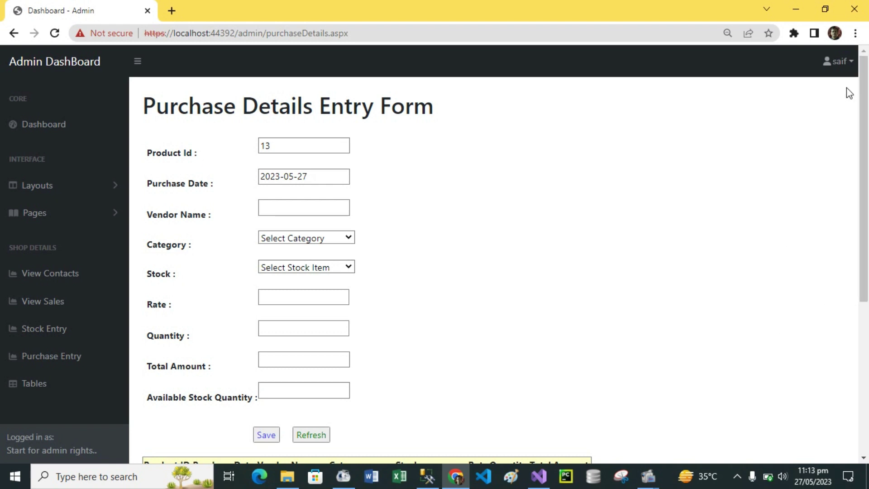
Step: Log out of the admin dashboard from the signed-in user's account menu
{"action": "left_click", "coordinate": [847, 69]}
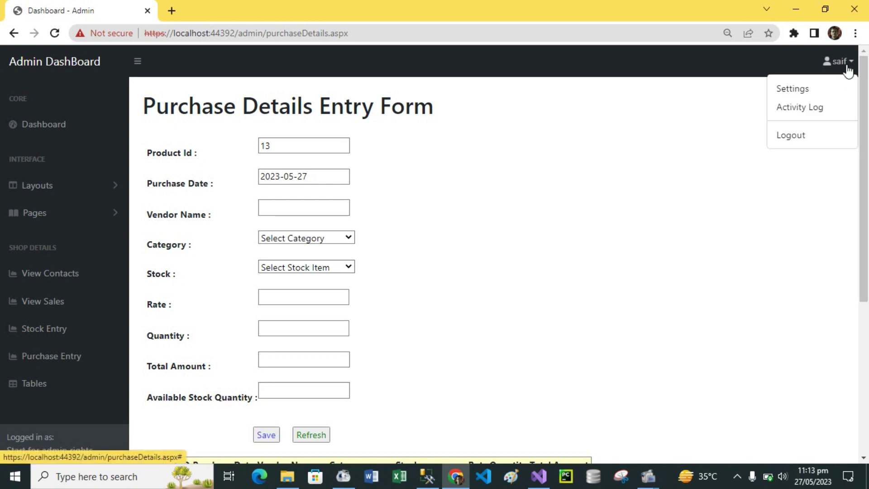
{"action": "left_click", "coordinate": [786, 134]}
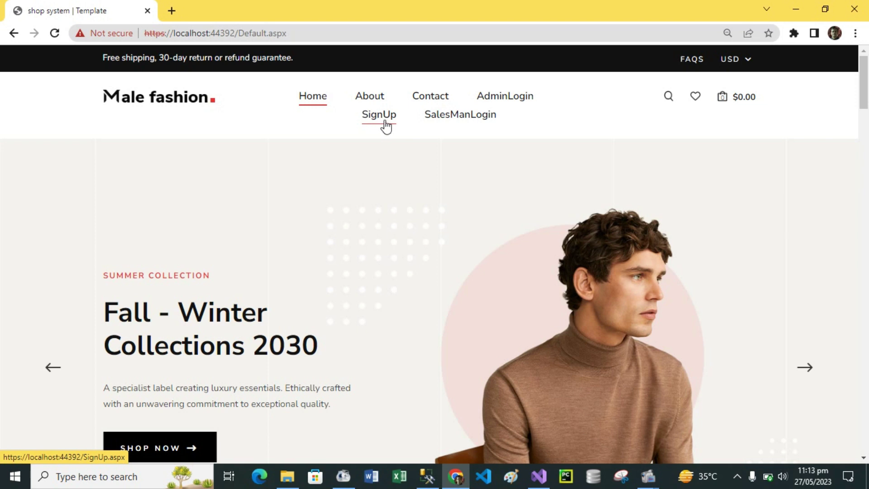
Step: Go to the SignUp Form - SalesMan page and scroll through its empty fields
{"action": "left_click", "coordinate": [381, 121]}
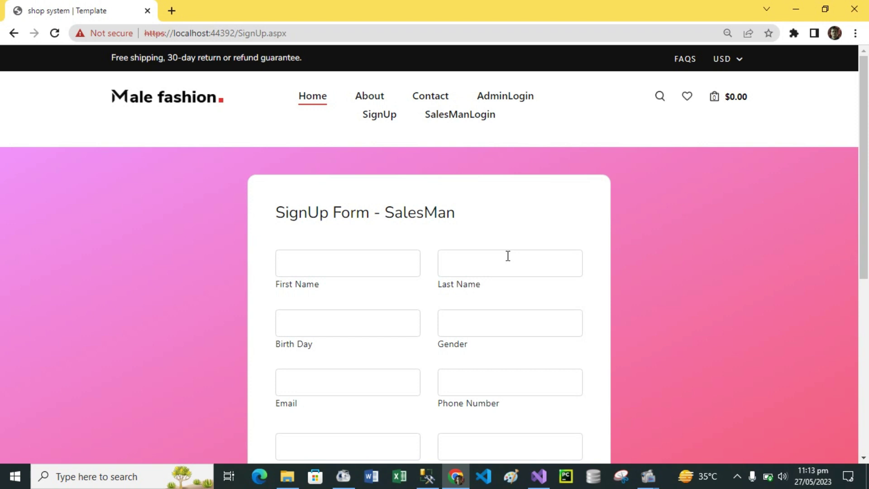
{"action": "left_click_drag", "start_coordinate": [864, 149], "coordinate": [868, 77]}
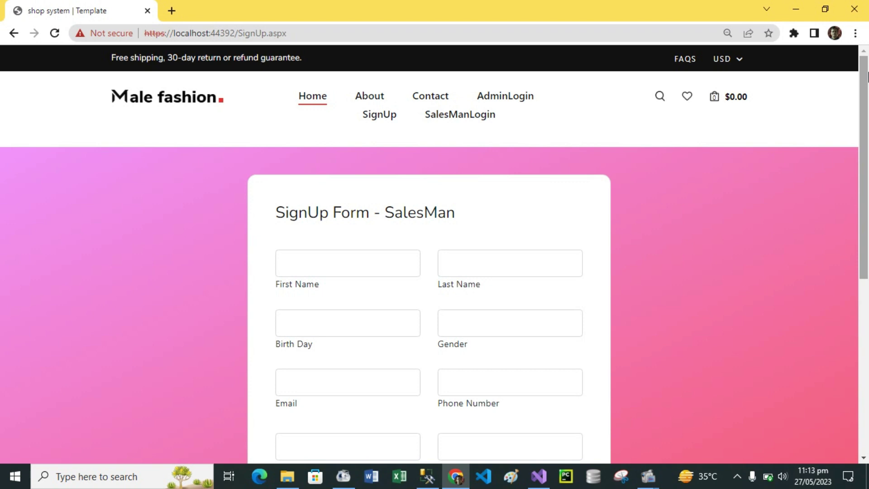
{"action": "left_click_drag", "start_coordinate": [867, 86], "coordinate": [865, 277]}
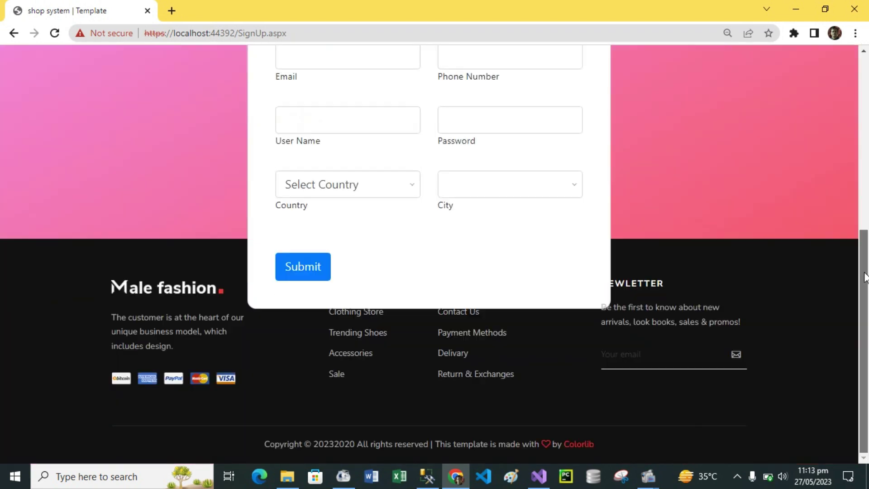
Step: Submit the blank form, then choose Pakistan as the country and check its city list
{"action": "left_click", "coordinate": [289, 268]}
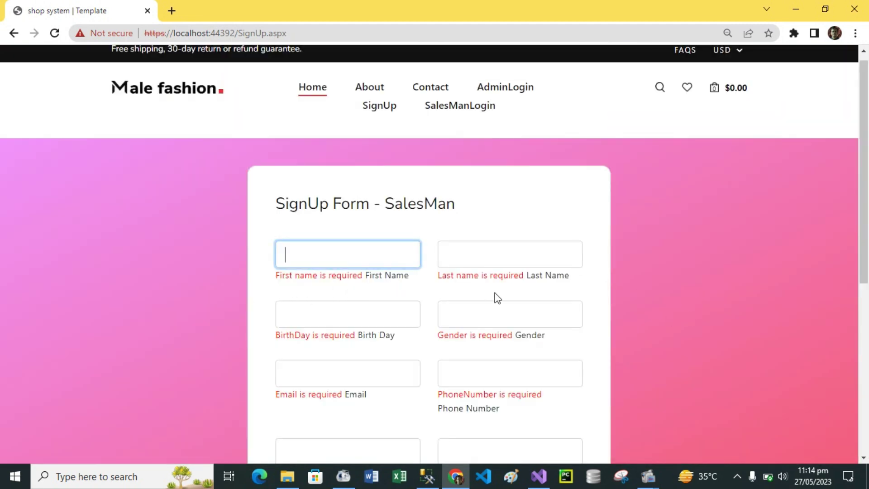
{"action": "left_click_drag", "start_coordinate": [868, 220], "coordinate": [868, 314]}
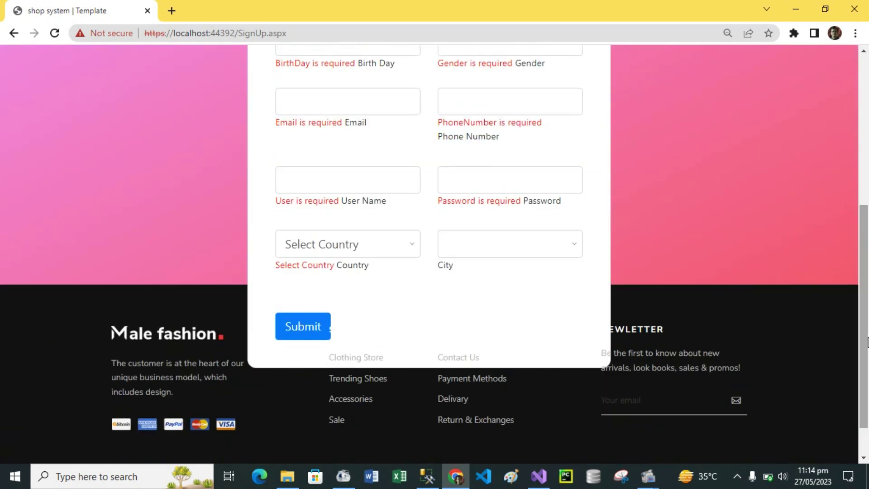
{"action": "left_click", "coordinate": [413, 251]}
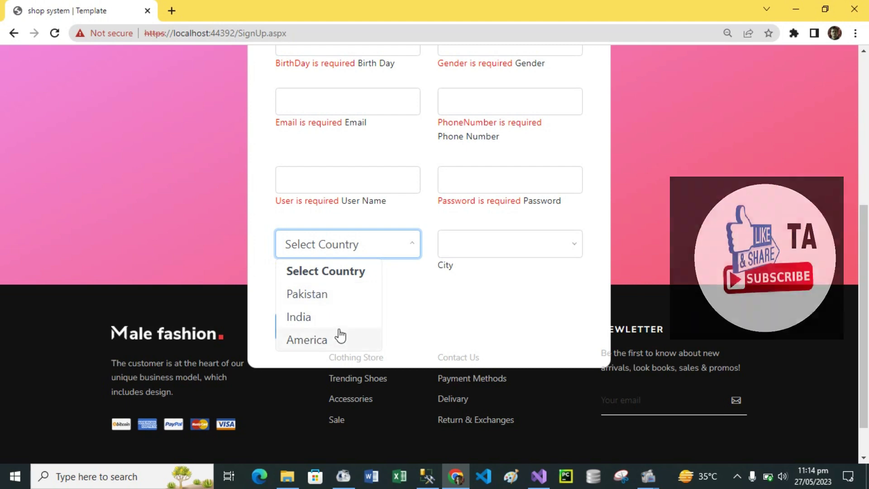
{"action": "left_click", "coordinate": [326, 298]}
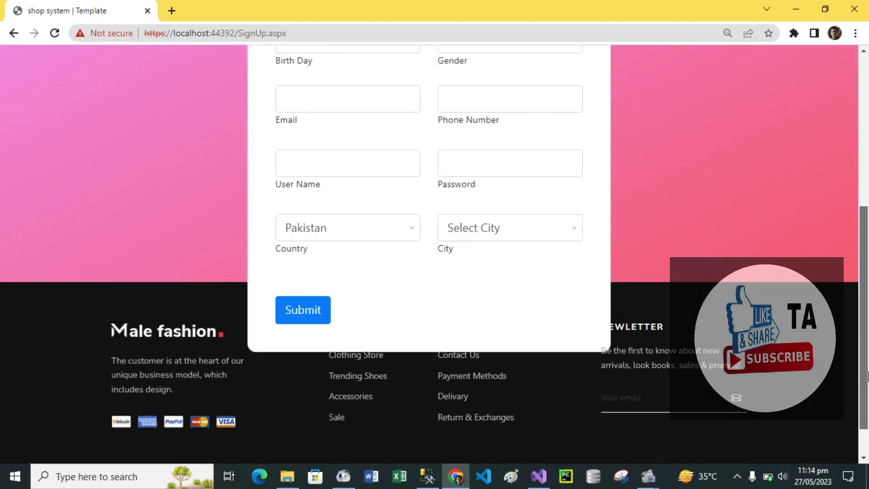
{"action": "left_click", "coordinate": [575, 233]}
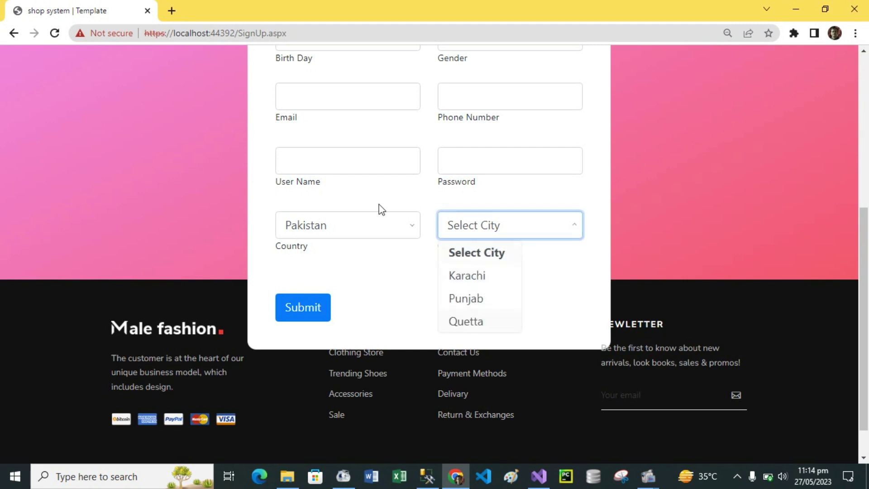
Step: Switch the country to America, check its cities, and resubmit to show required-field errors
{"action": "left_click", "coordinate": [408, 229]}
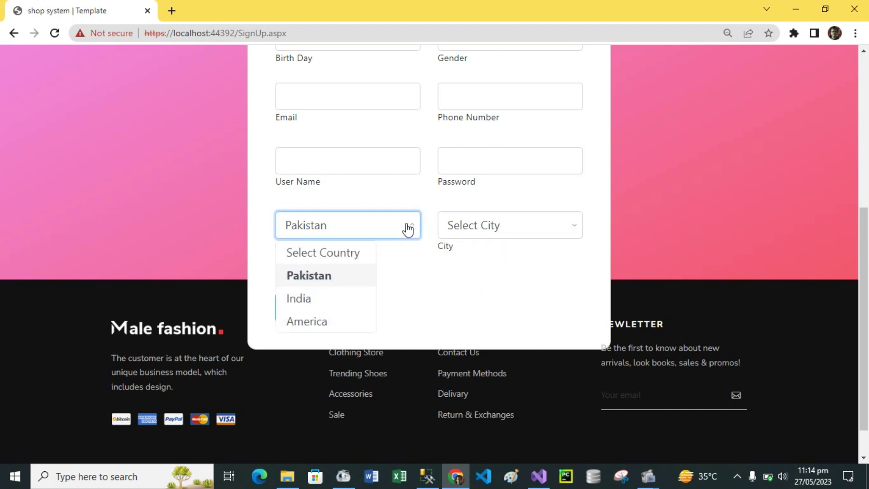
{"action": "left_click", "coordinate": [312, 321]}
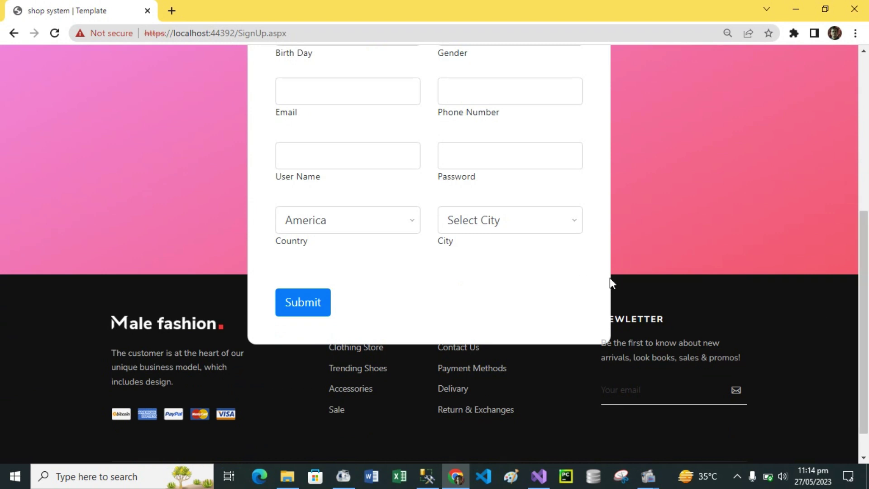
{"action": "left_click", "coordinate": [575, 224]}
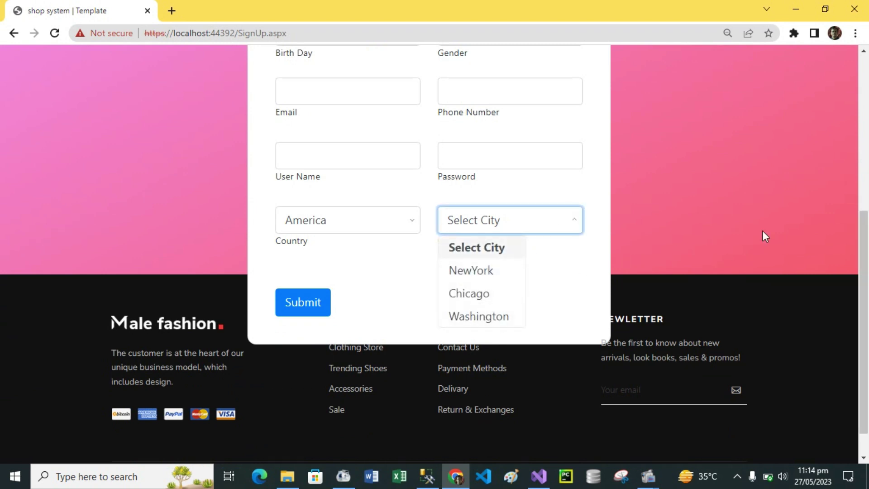
{"action": "left_click", "coordinate": [303, 302]}
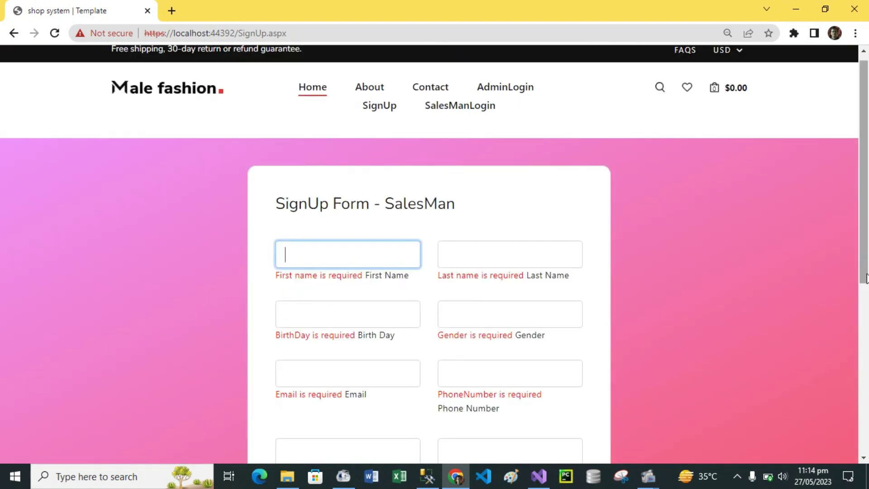
{"action": "scroll", "coordinate": [620, 231], "scroll_direction": "up", "scroll_amount": 1}
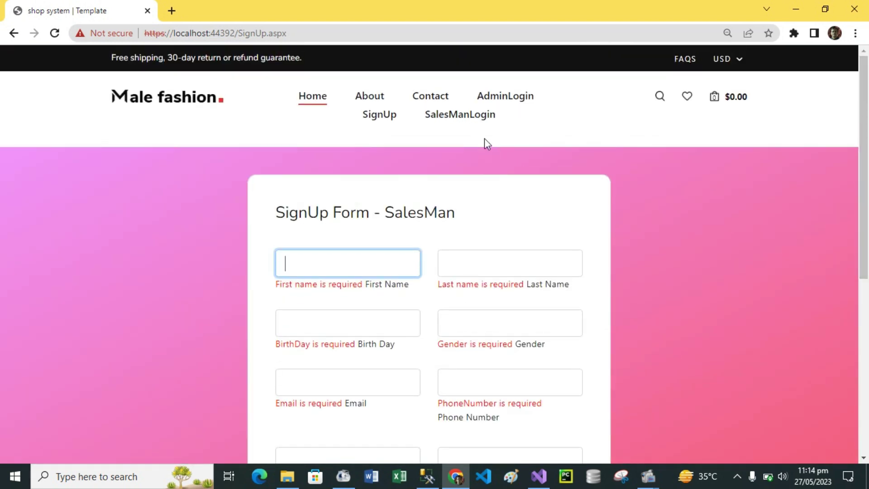
Step: Try the Salesman Login with the salesman's name and a password, which is rejected as incorrect
{"action": "left_click", "coordinate": [474, 119]}
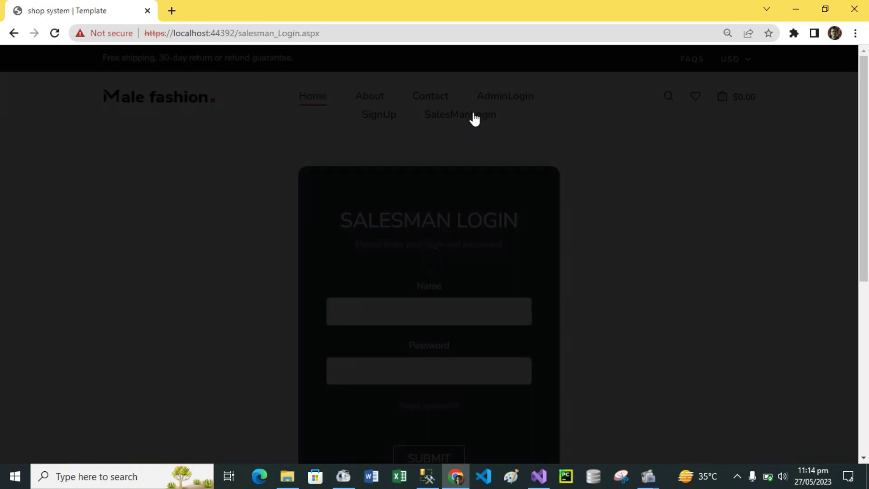
{"action": "scroll", "coordinate": [865, 118], "scroll_direction": "down", "scroll_amount": 2}
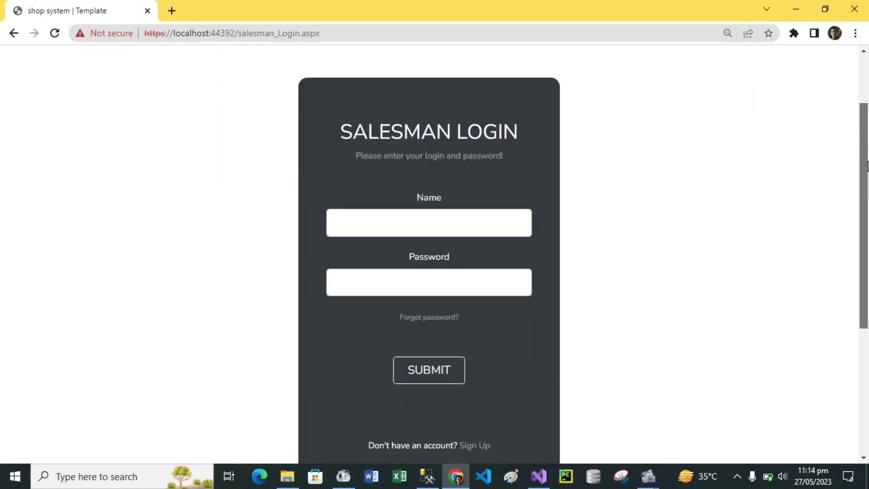
{"action": "left_click", "coordinate": [400, 234]}
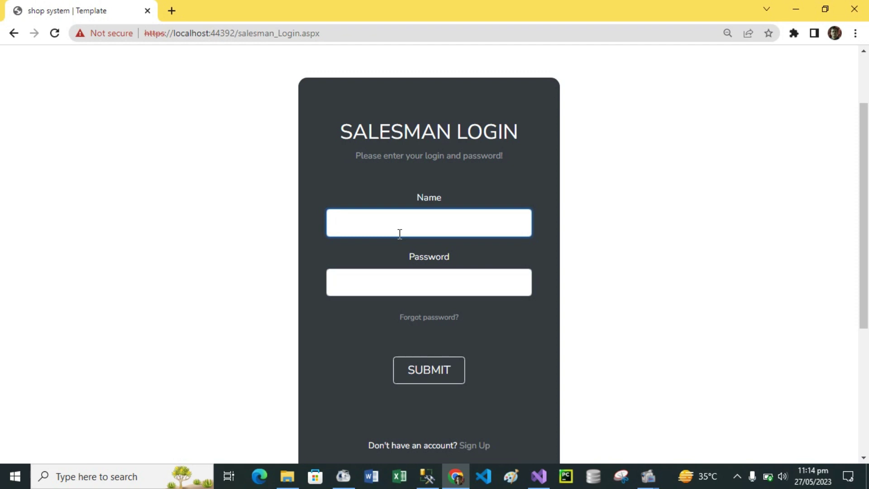
{"action": "type", "text": "A"}
{"action": "key", "text": "BackSpace"}
{"action": "type", "text": "arif"}
{"action": "left_click", "coordinate": [435, 369]}
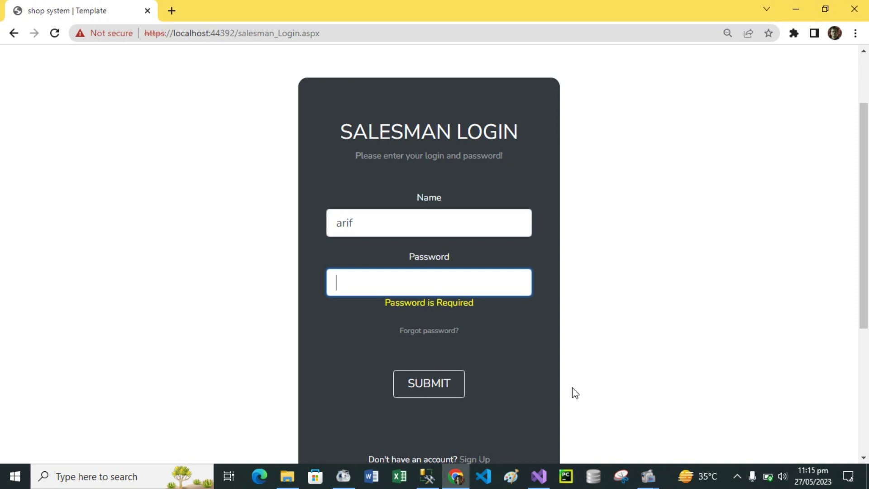
{"action": "type", "text": "123456"}
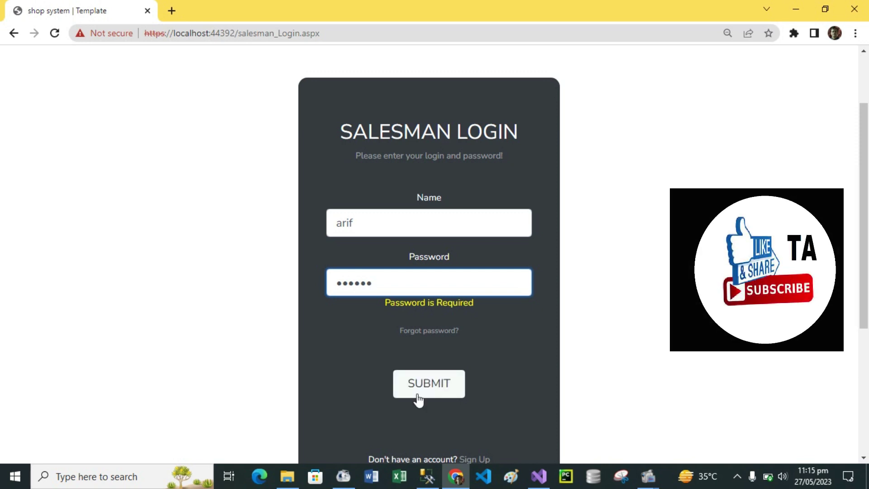
{"action": "left_click", "coordinate": [442, 387]}
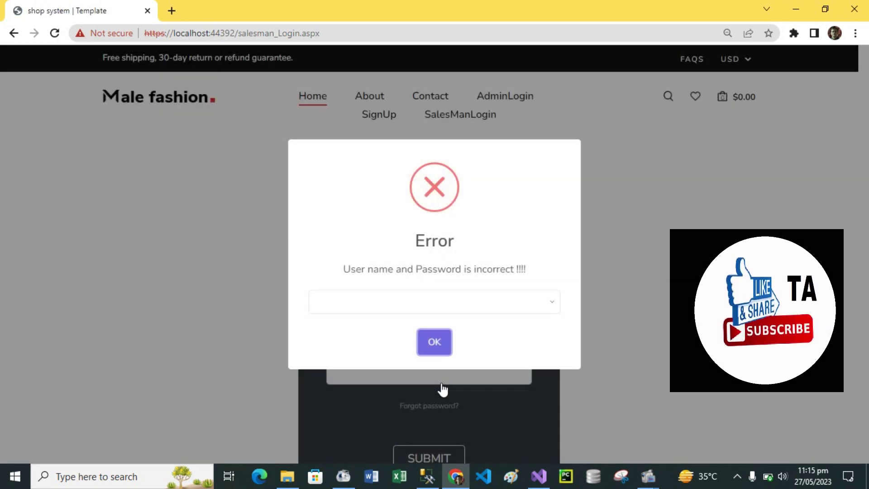
Step: Dismiss the error and log in with the correct salesman password to reach the SalesMan Dashboard
{"action": "left_click", "coordinate": [433, 344]}
{"action": "left_click", "coordinate": [397, 377]}
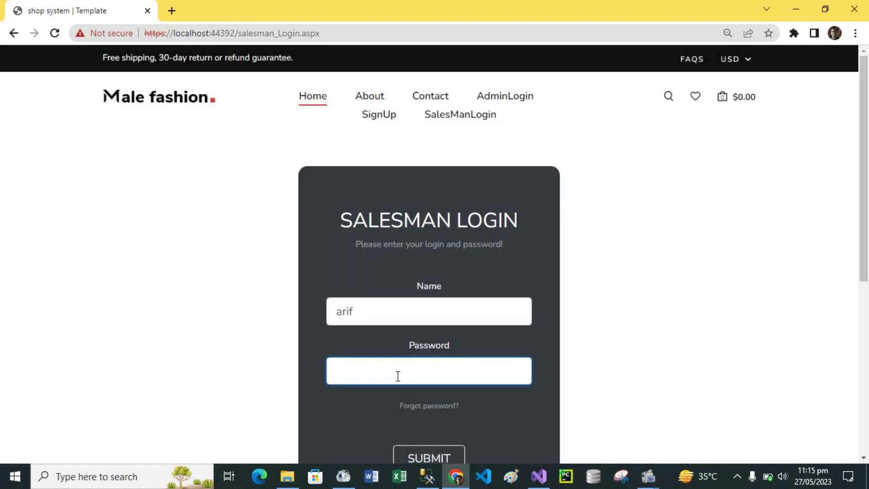
{"action": "type", "text": "1"}
{"action": "mouse_move", "coordinate": [866, 139]}
{"action": "left_mouse_down"}
{"action": "mouse_move", "coordinate": [866, 220]}
{"action": "mouse_move", "coordinate": [867, 140]}
{"action": "left_mouse_up"}
{"action": "type", "text": "2345678"}
{"action": "left_click_drag", "start_coordinate": [864, 172], "coordinate": [864, 203]}
{"action": "left_click", "coordinate": [421, 398]}
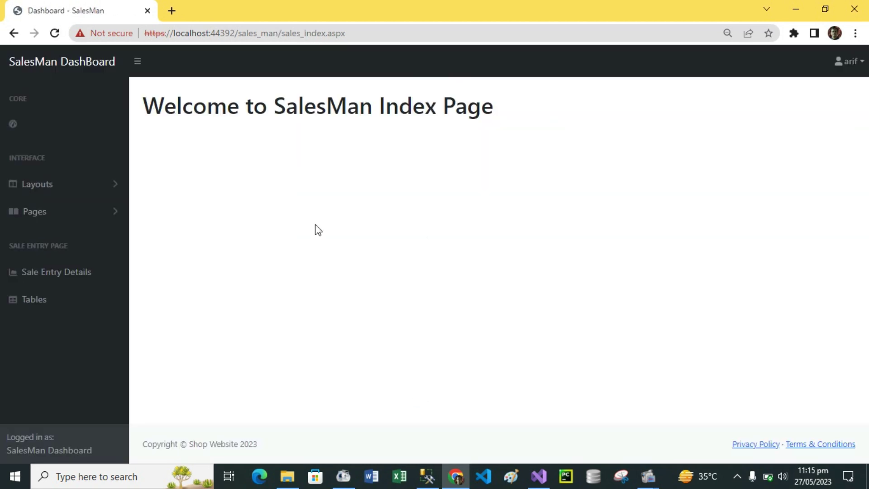
{"action": "left_click", "coordinate": [861, 71]}
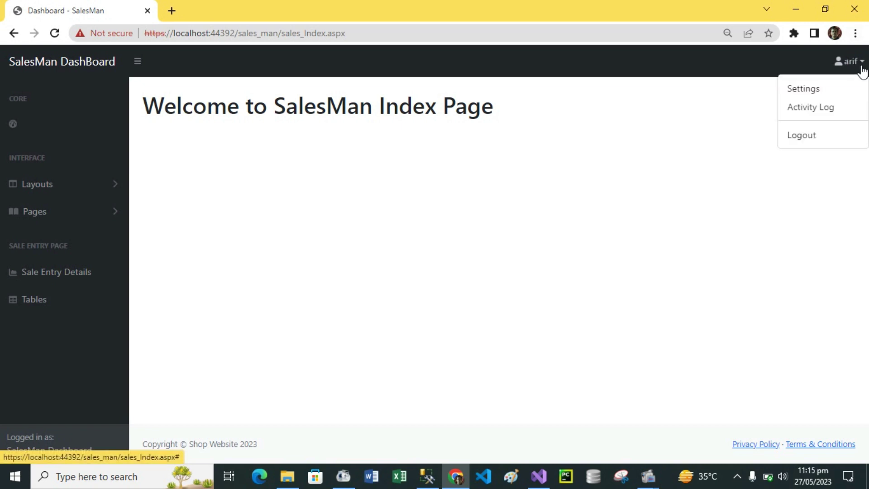
{"action": "left_click", "coordinate": [387, 190]}
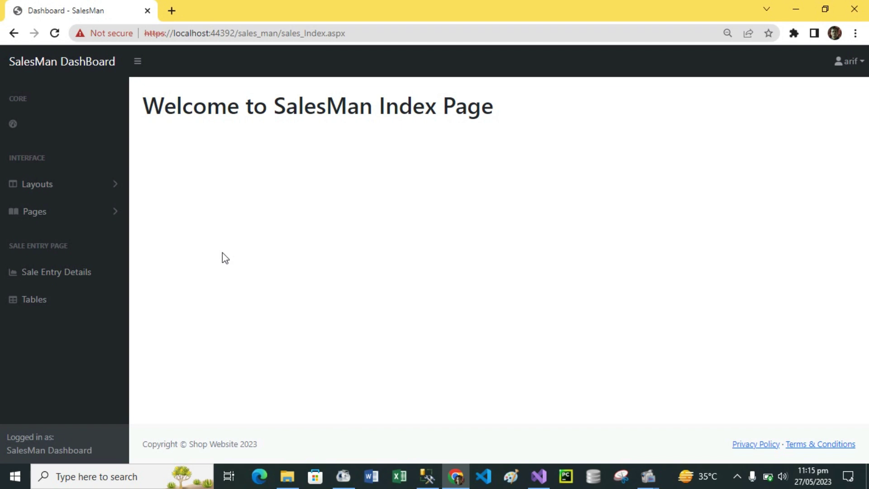
Step: Open the Sale Entry Detail Form and inspect its auto-filled Sale Id of 10
{"action": "left_click", "coordinate": [52, 276]}
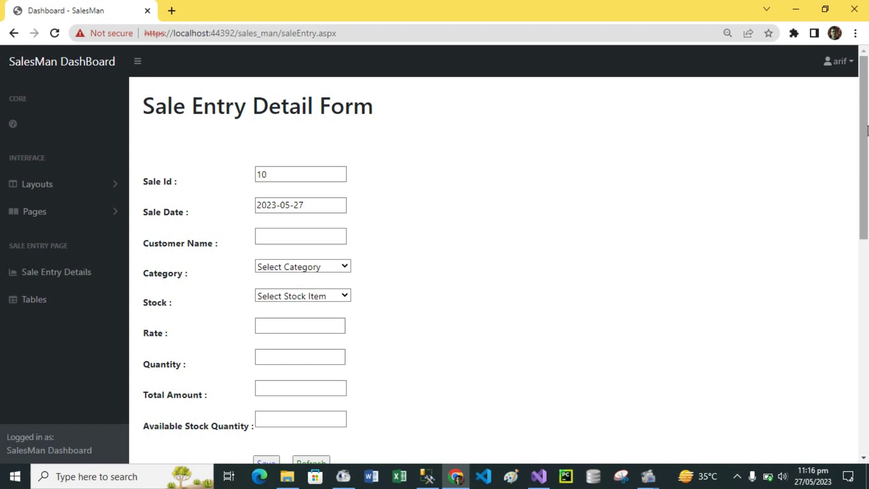
{"action": "mouse_move", "coordinate": [866, 130]}
{"action": "left_mouse_down"}
{"action": "mouse_move", "coordinate": [867, 371]}
{"action": "mouse_move", "coordinate": [868, 130]}
{"action": "left_mouse_up"}
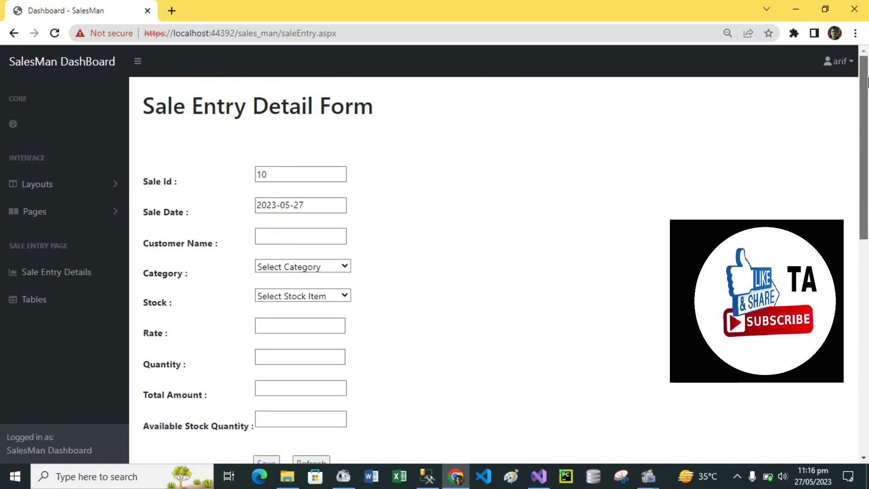
{"action": "left_click", "coordinate": [296, 175]}
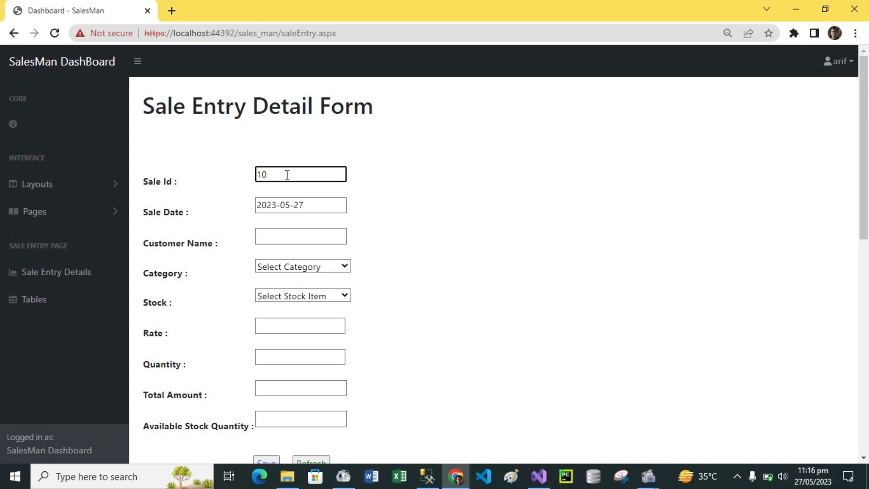
{"action": "double_click", "coordinate": [287, 175]}
{"action": "left_click", "coordinate": [287, 176]}
{"action": "double_click", "coordinate": [287, 175]}
{"action": "left_click", "coordinate": [287, 174]}
{"action": "double_click", "coordinate": [287, 175]}
{"action": "left_click", "coordinate": [287, 175]}
Step: Enter the customer's name and choose T-Shirt as the category
{"action": "left_click", "coordinate": [320, 237]}
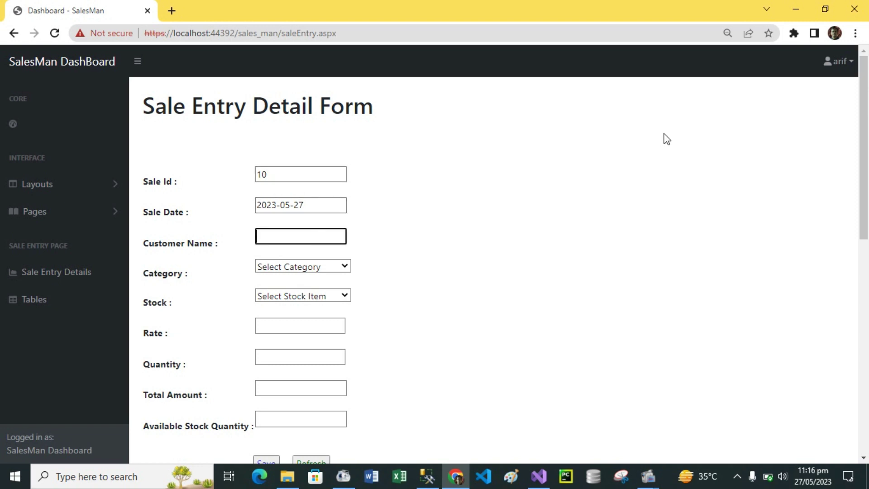
{"action": "type", "text": "Wasiq"}
{"action": "left_click", "coordinate": [344, 268]}
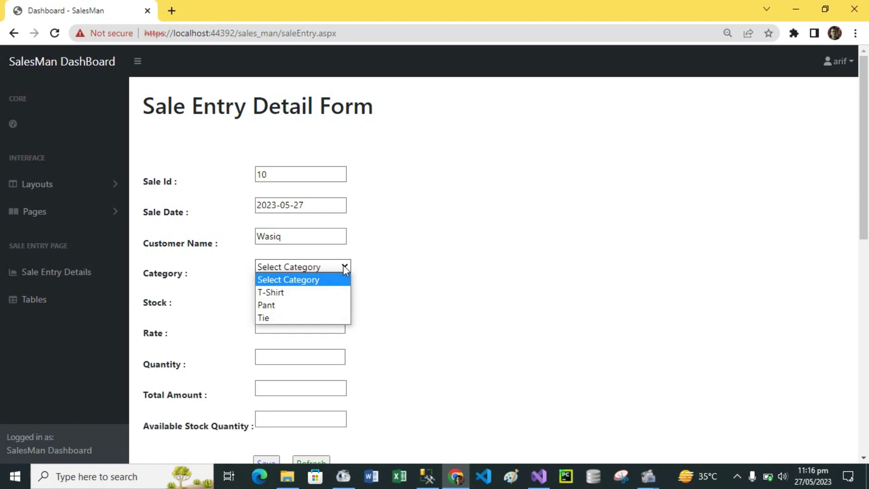
{"action": "left_click", "coordinate": [265, 293]}
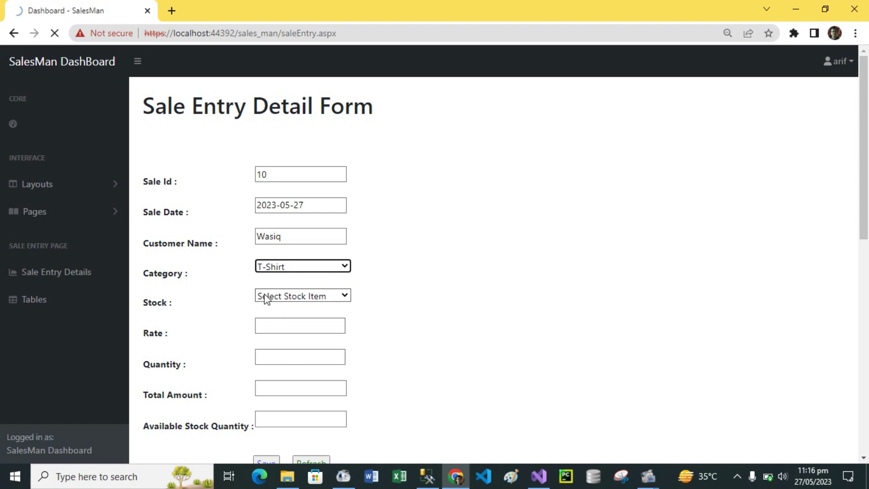
{"action": "left_click", "coordinate": [346, 296]}
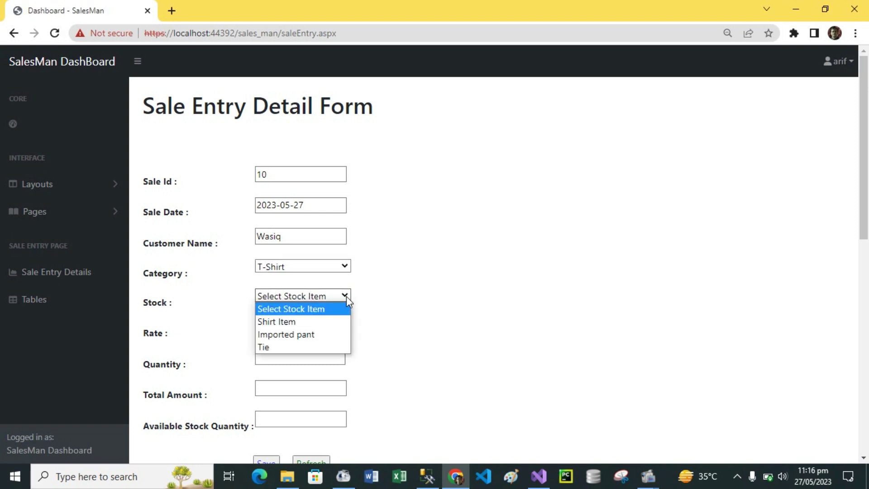
Step: Choose Shirt Item as the stock so rate 300 fills in, and clear the quantity of 1
{"action": "left_click", "coordinate": [292, 321]}
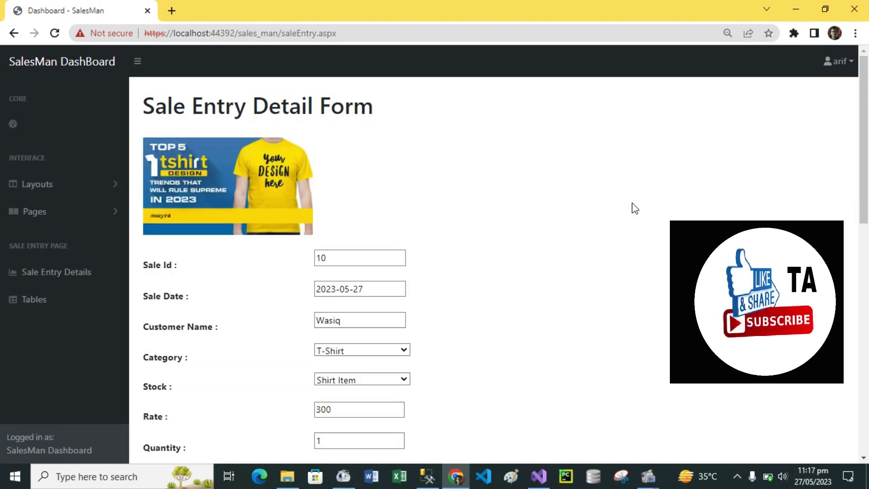
{"action": "mouse_move", "coordinate": [865, 126]}
{"action": "left_mouse_down"}
{"action": "mouse_move", "coordinate": [867, 181]}
{"action": "mouse_move", "coordinate": [866, 112]}
{"action": "left_mouse_up"}
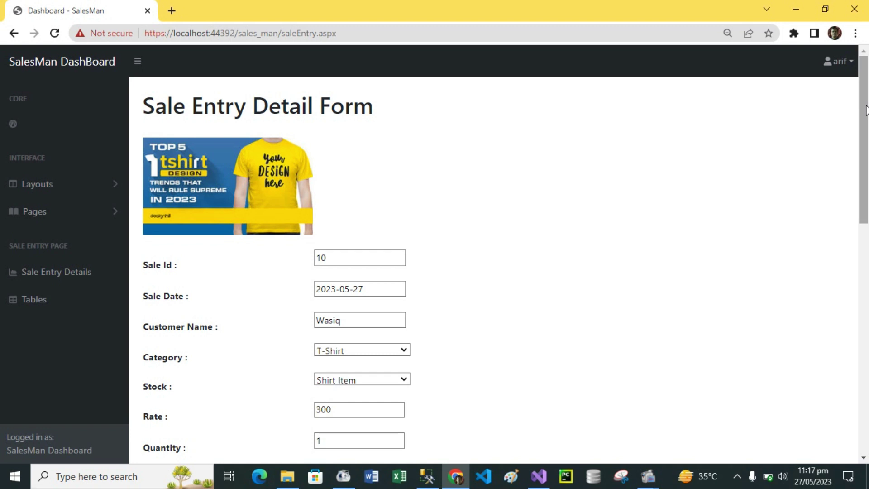
{"action": "left_click_drag", "start_coordinate": [866, 111], "coordinate": [867, 163]}
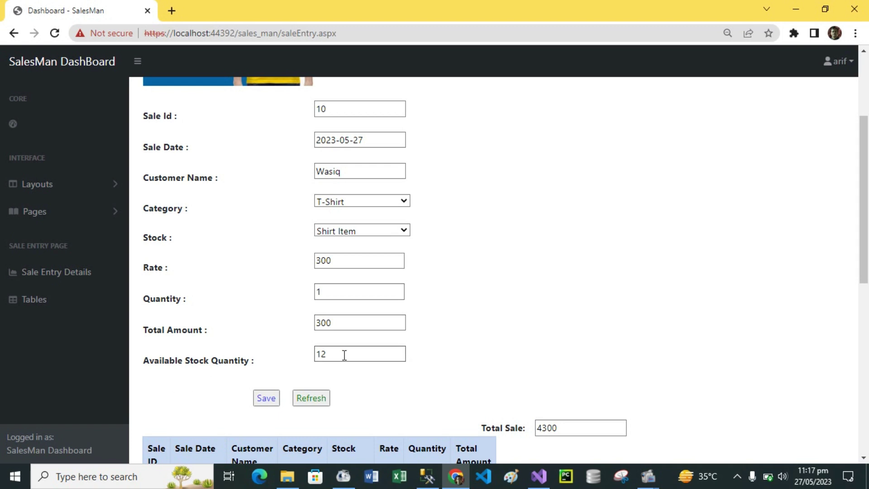
{"action": "left_click", "coordinate": [339, 292]}
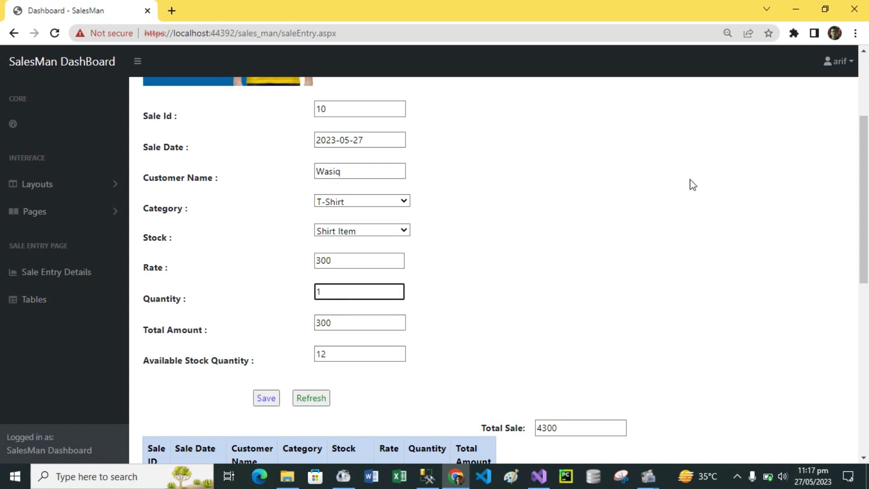
{"action": "key", "text": "BackSpace"}
Step: Apply quantity 5 so Total Amount shows 1500 and Available Stock Quantity shows 7
{"action": "left_click", "coordinate": [490, 257]}
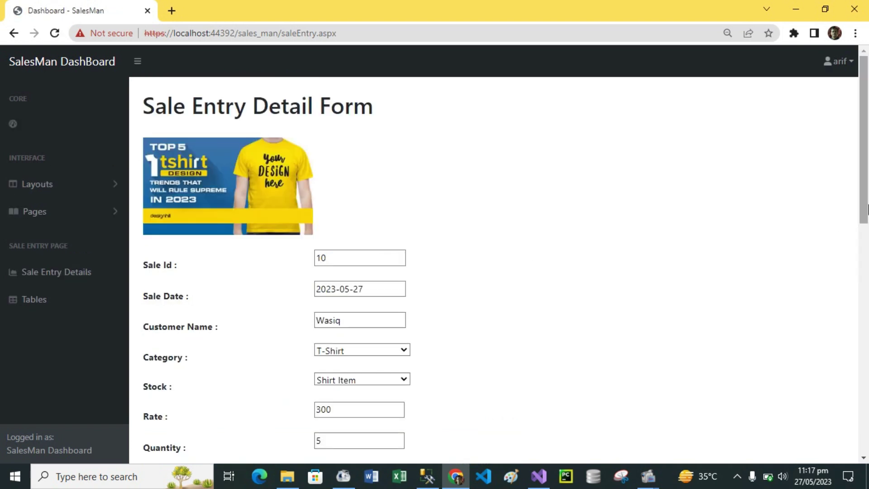
{"action": "left_click_drag", "start_coordinate": [864, 172], "coordinate": [867, 240]}
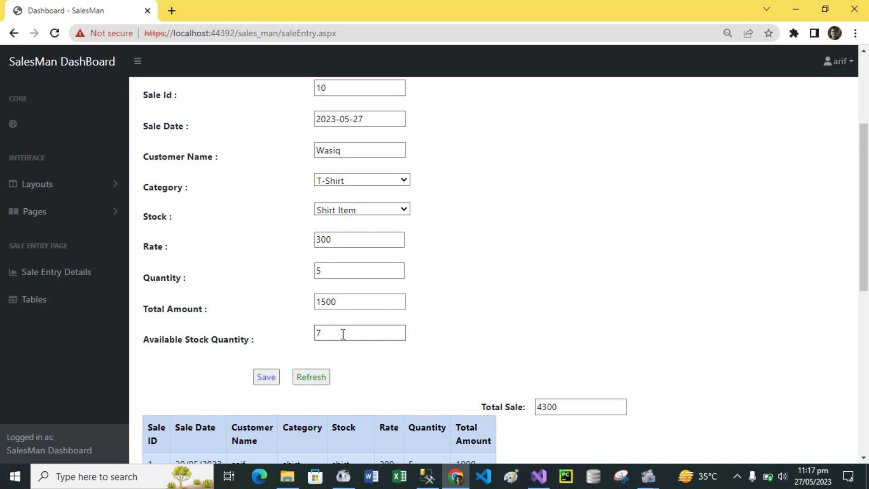
{"action": "mouse_move", "coordinate": [863, 211]}
{"action": "left_mouse_down"}
{"action": "mouse_move", "coordinate": [863, 142]}
{"action": "mouse_move", "coordinate": [867, 234]}
{"action": "mouse_move", "coordinate": [866, 145]}
{"action": "mouse_move", "coordinate": [867, 223]}
{"action": "left_mouse_up"}
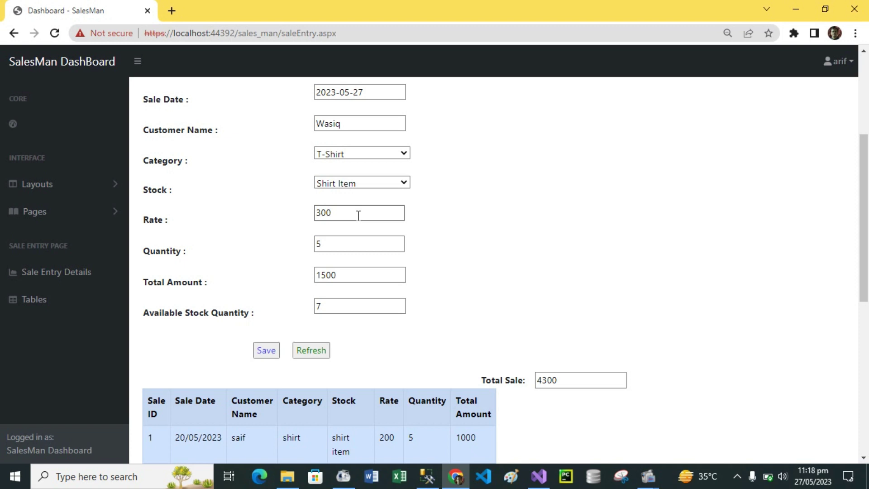
{"action": "left_click", "coordinate": [358, 241]}
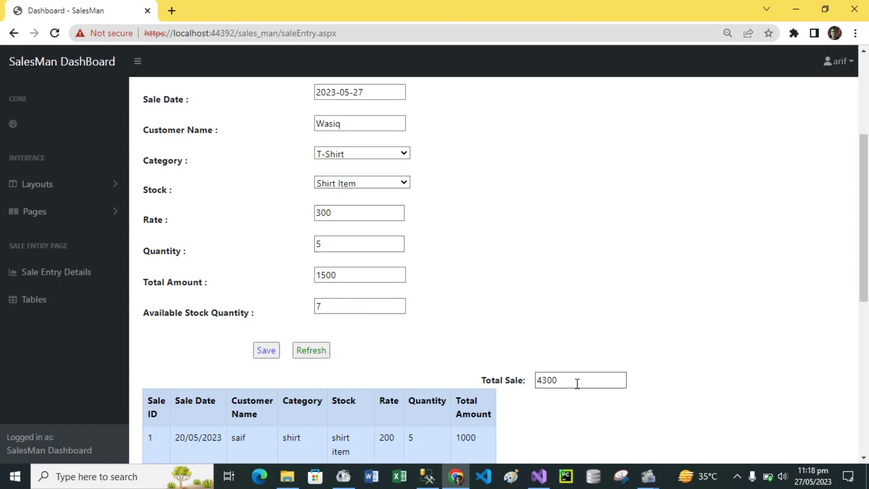
{"action": "left_click_drag", "start_coordinate": [864, 198], "coordinate": [868, 258]}
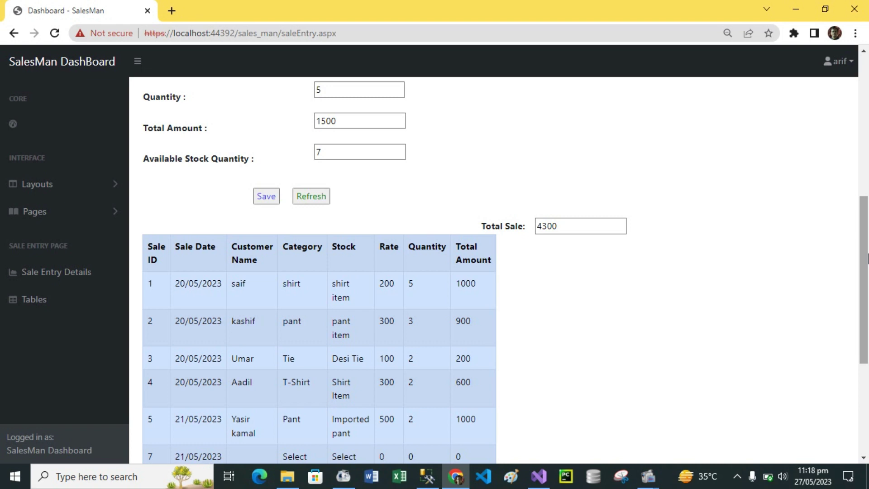
Step: Save sale 10 (Shirt Item, 5 at 300) and verify its row in the sales grid, Total Sale 5800
{"action": "left_click", "coordinate": [267, 197]}
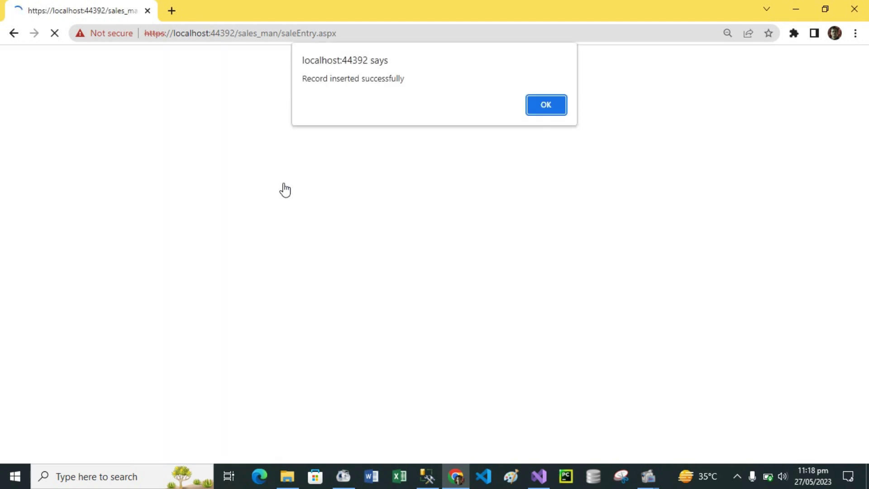
{"action": "left_click", "coordinate": [545, 107]}
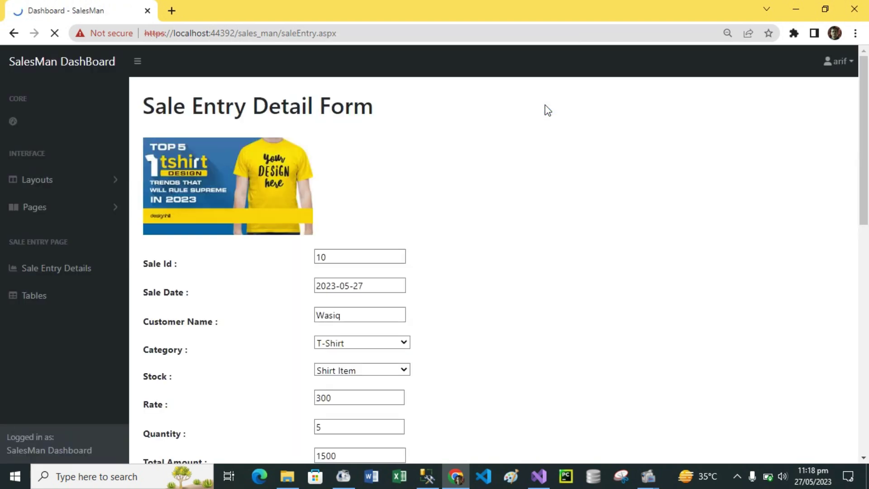
{"action": "left_click_drag", "start_coordinate": [866, 121], "coordinate": [866, 235]}
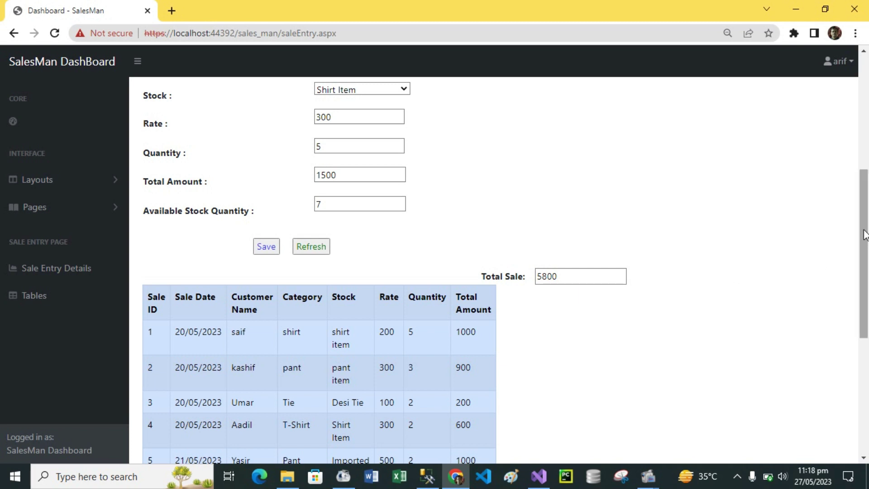
{"action": "left_click_drag", "start_coordinate": [862, 243], "coordinate": [866, 347]}
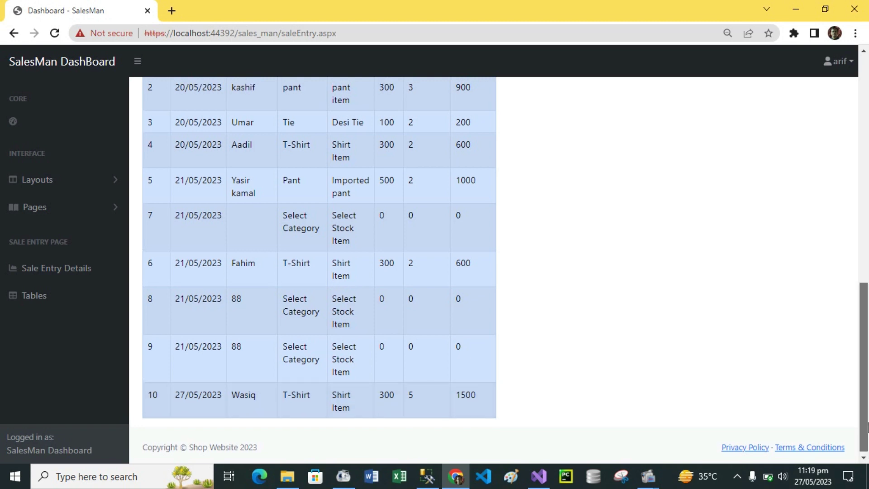
{"action": "scroll", "coordinate": [866, 432], "scroll_direction": "up", "scroll_amount": 3}
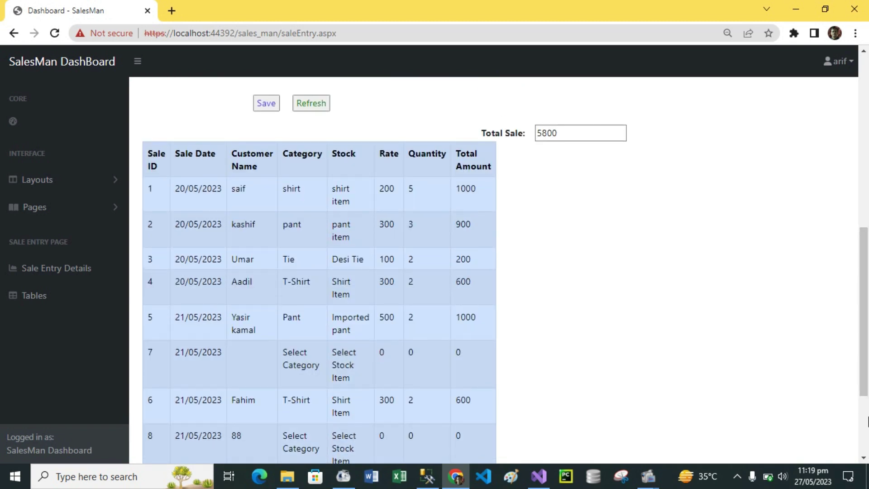
{"action": "scroll", "coordinate": [868, 449], "scroll_direction": "down", "scroll_amount": 3}
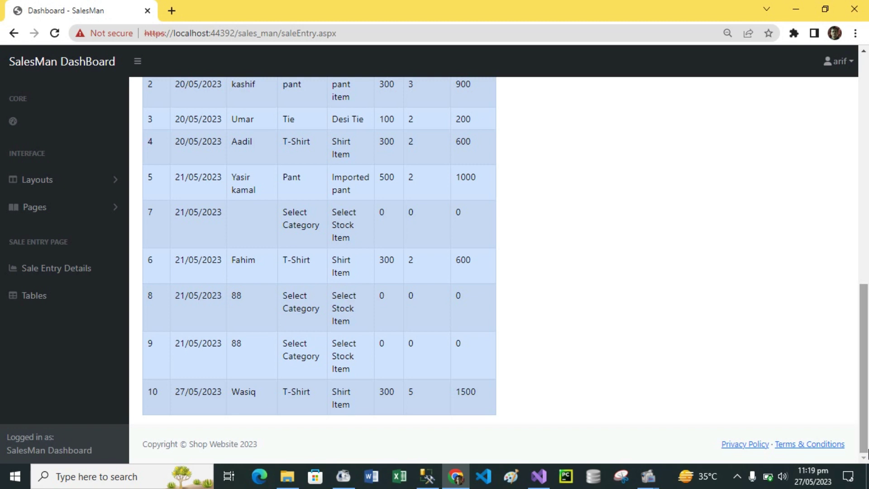
{"action": "left_click_drag", "start_coordinate": [867, 437], "coordinate": [867, 246]}
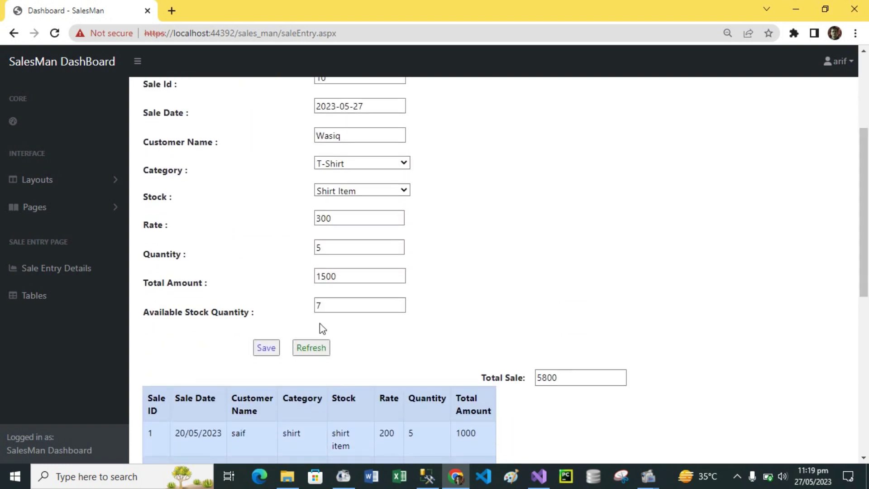
Step: Reset the sale form with Refresh so it is empty for sale 11
{"action": "left_click", "coordinate": [308, 350]}
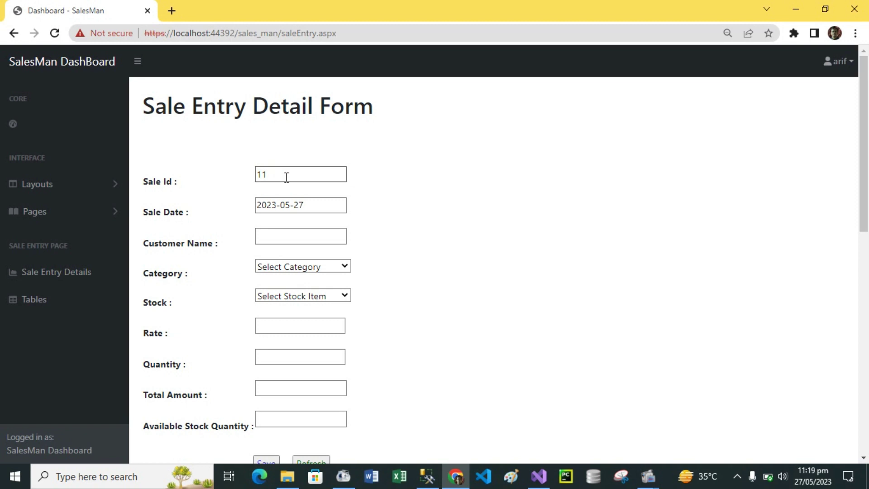
{"action": "left_click_drag", "start_coordinate": [867, 112], "coordinate": [866, 376]}
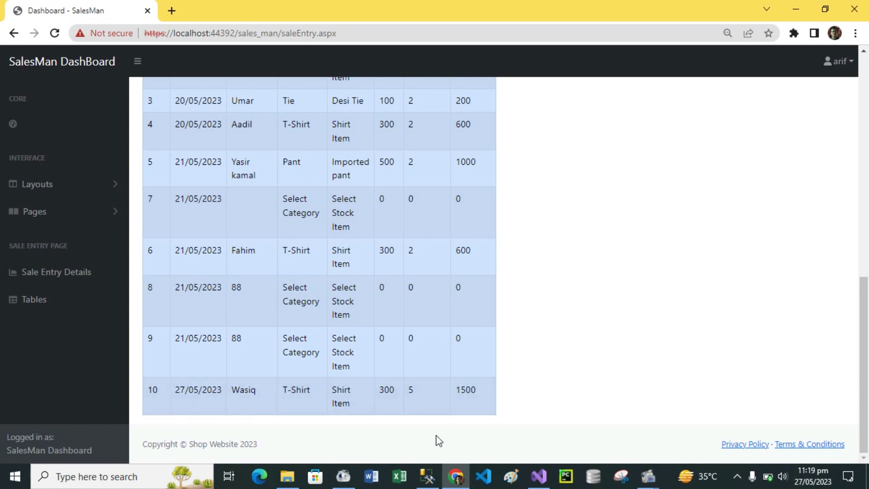
{"action": "left_click_drag", "start_coordinate": [867, 316], "coordinate": [867, 94]}
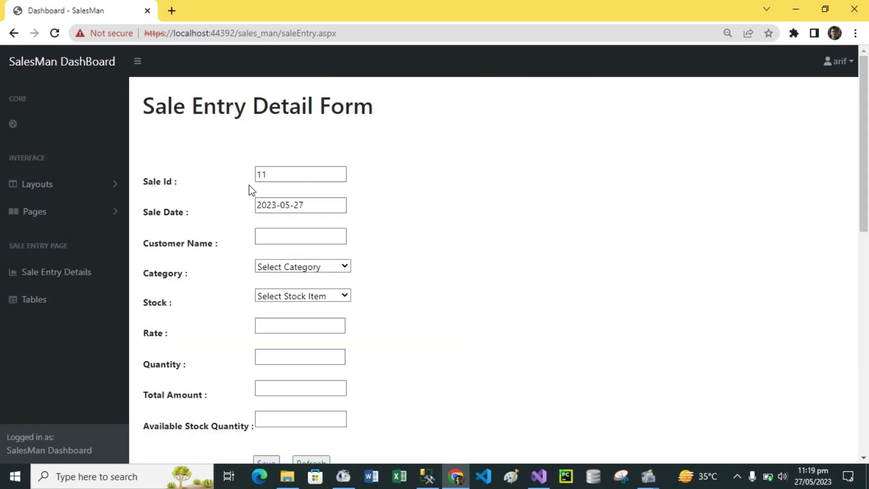
{"action": "left_click", "coordinate": [274, 182]}
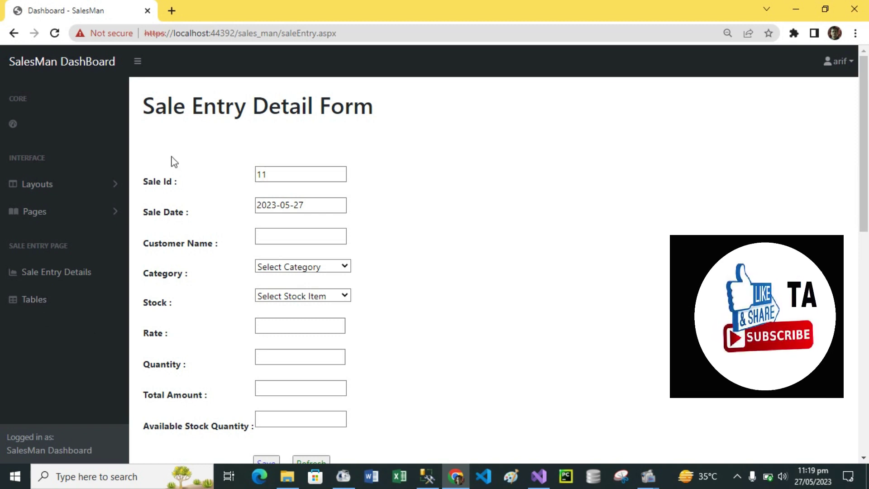
Step: Collapse the sidebar and log the salesman 'arif' out to the Male fashion home page
{"action": "left_click", "coordinate": [139, 63]}
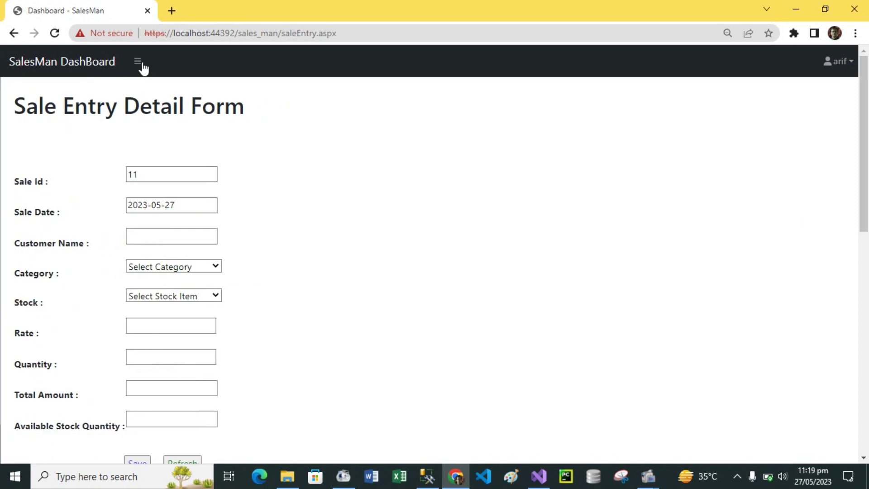
{"action": "left_click", "coordinate": [851, 62]}
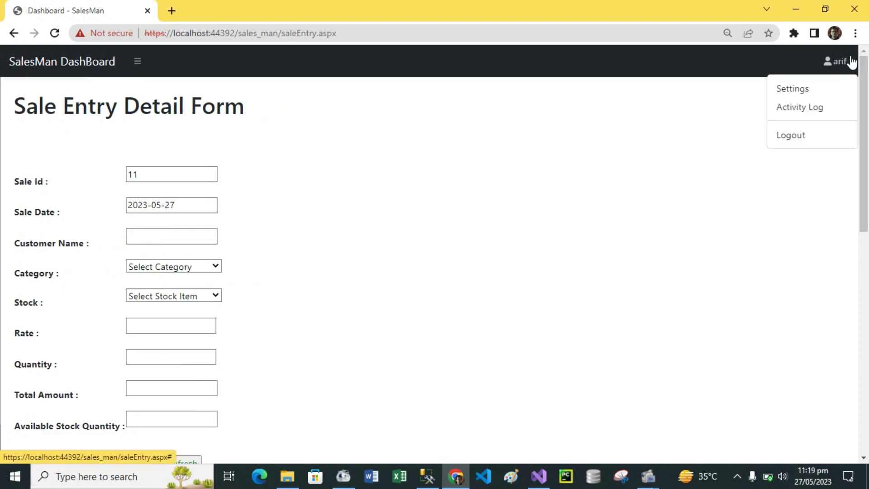
{"action": "left_click", "coordinate": [790, 136]}
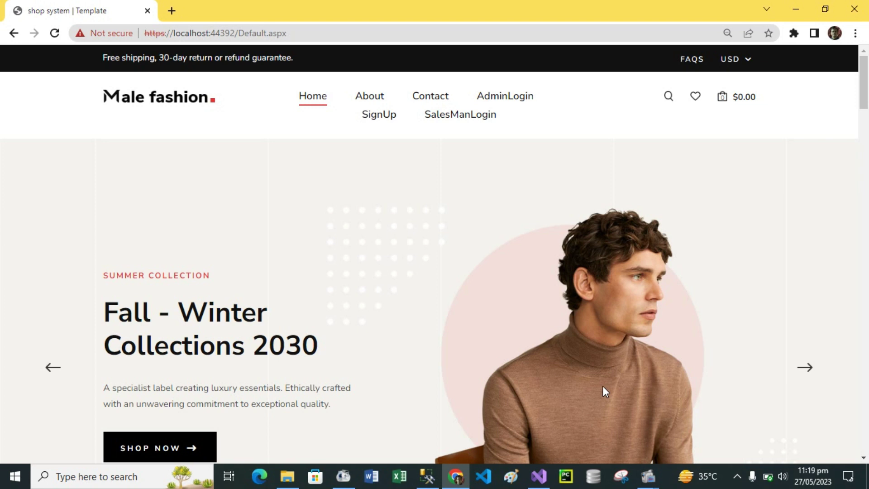
{"action": "mouse_move", "coordinate": [539, 487]}
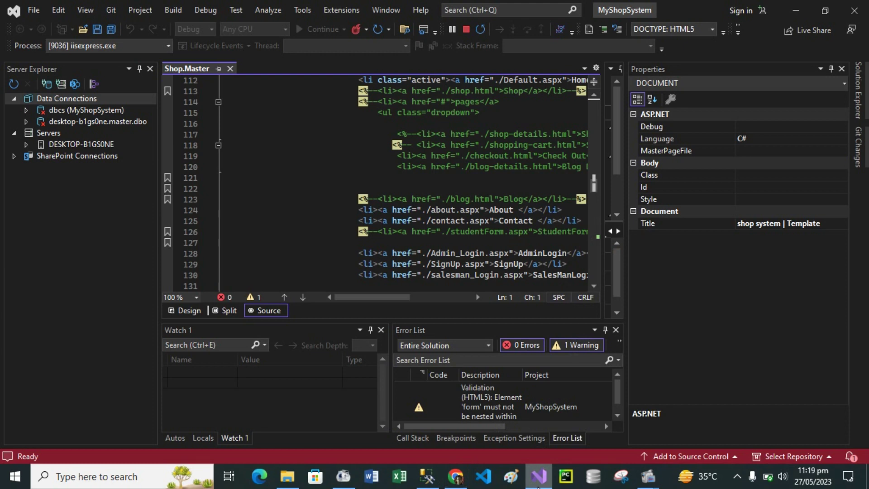
Step: Stop debugging the site, close the Output pane and show Solution Explorer's file tree
{"action": "left_click", "coordinate": [465, 30]}
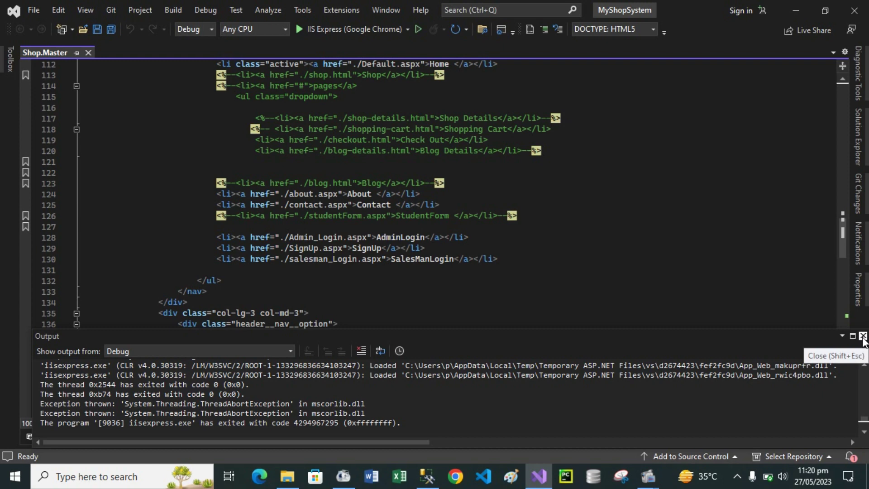
{"action": "left_click", "coordinate": [863, 337]}
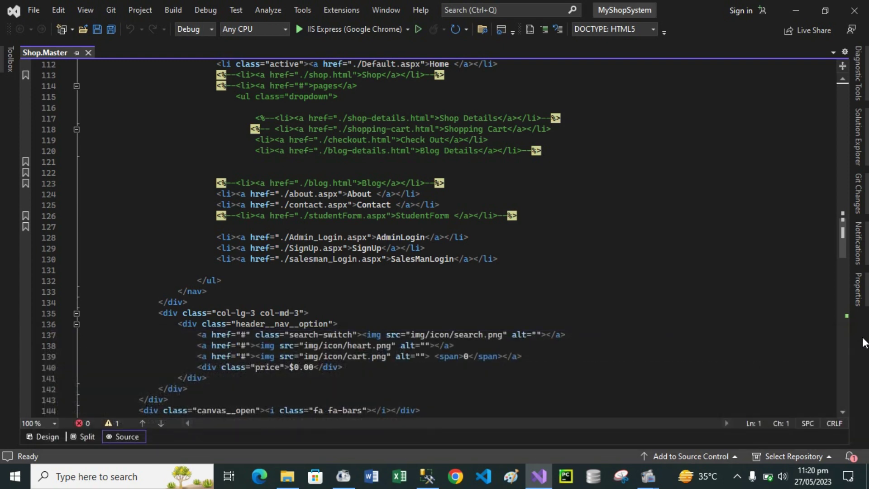
{"action": "left_click", "coordinate": [860, 141]}
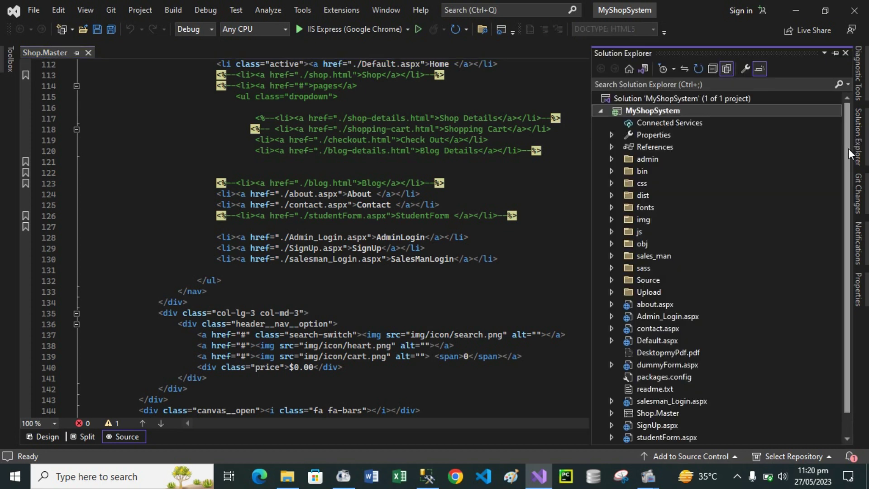
{"action": "mouse_move", "coordinate": [848, 152]}
{"action": "left_mouse_down"}
{"action": "mouse_move", "coordinate": [848, 175]}
{"action": "mouse_move", "coordinate": [849, 136]}
{"action": "left_mouse_up"}
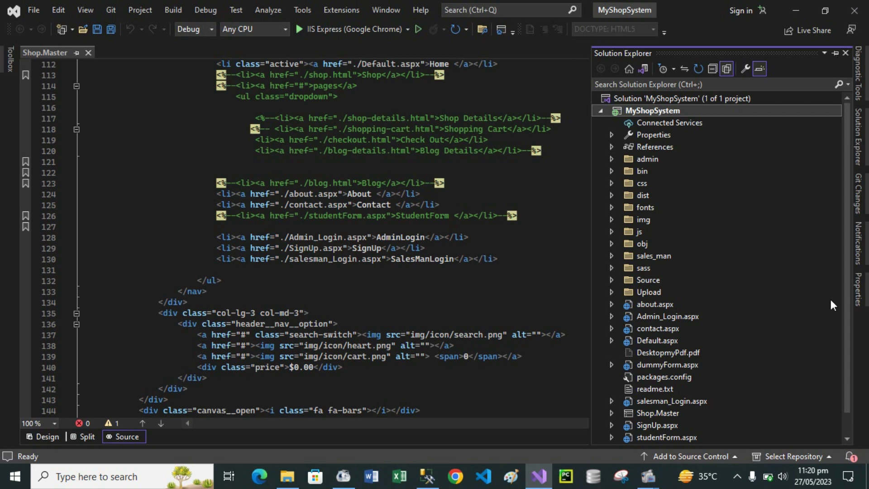
{"action": "left_click_drag", "start_coordinate": [849, 224], "coordinate": [814, 190]}
Step: Expand and collapse the admin and sales_man folders to preview their contents
{"action": "left_click", "coordinate": [611, 159]}
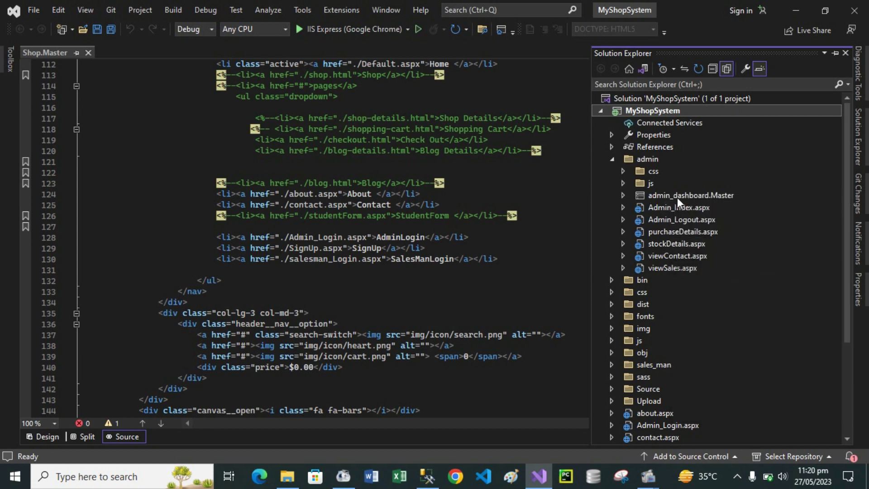
{"action": "left_click", "coordinate": [610, 160]}
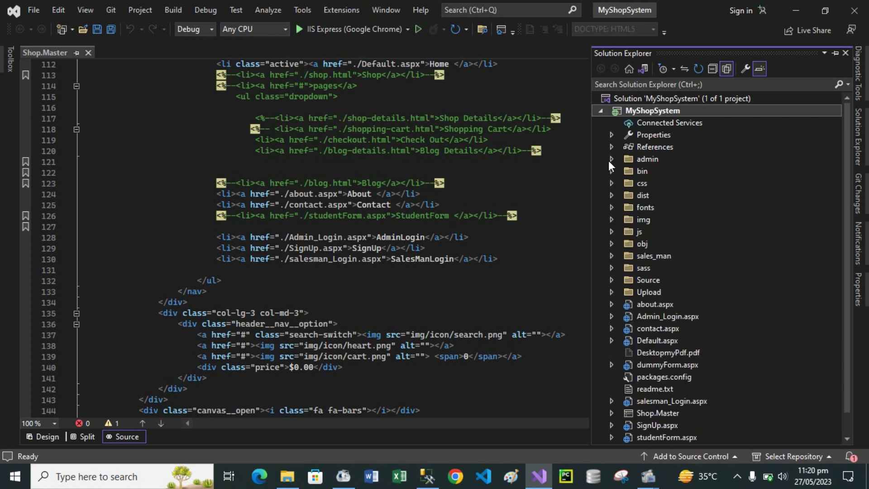
{"action": "left_click", "coordinate": [612, 256]}
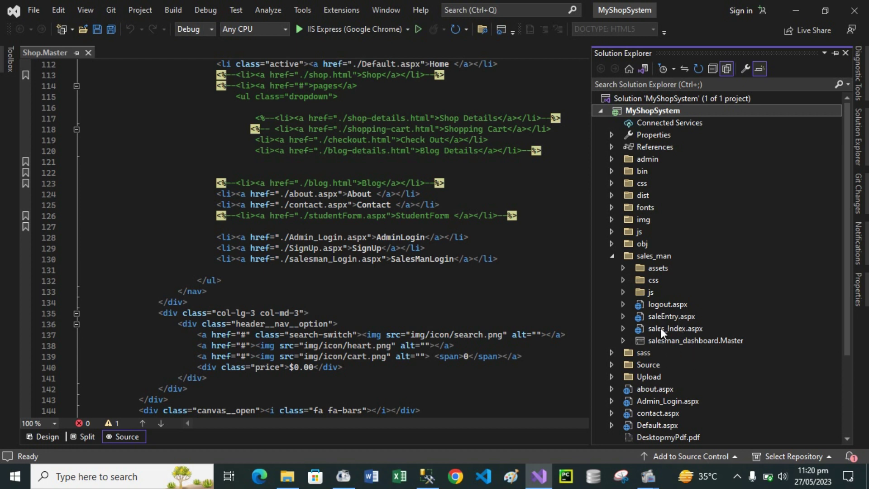
{"action": "left_click", "coordinate": [613, 256]}
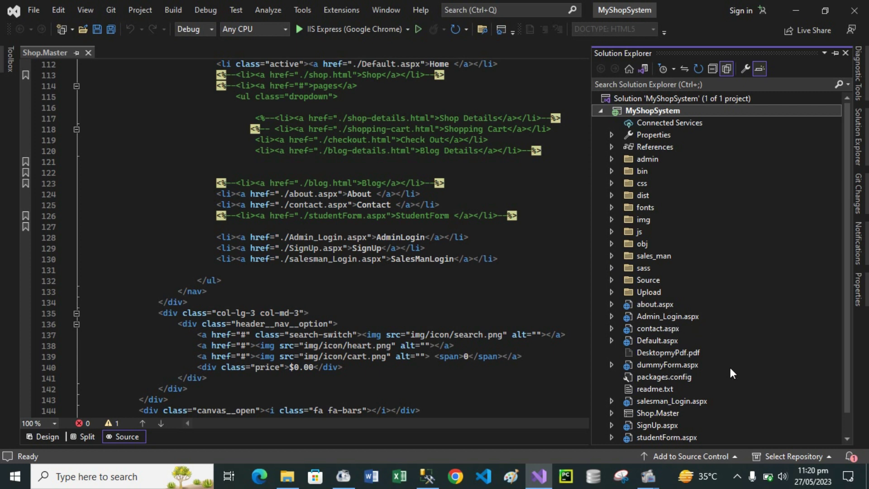
{"action": "left_click_drag", "start_coordinate": [848, 295], "coordinate": [849, 333]}
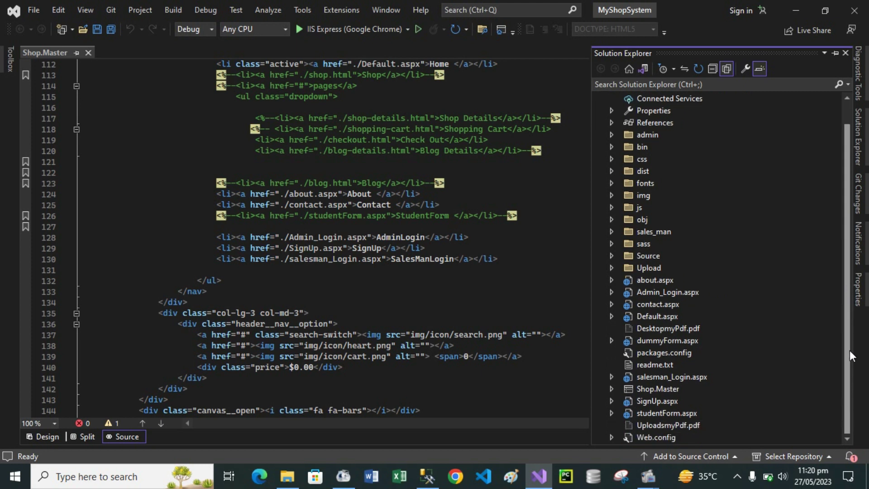